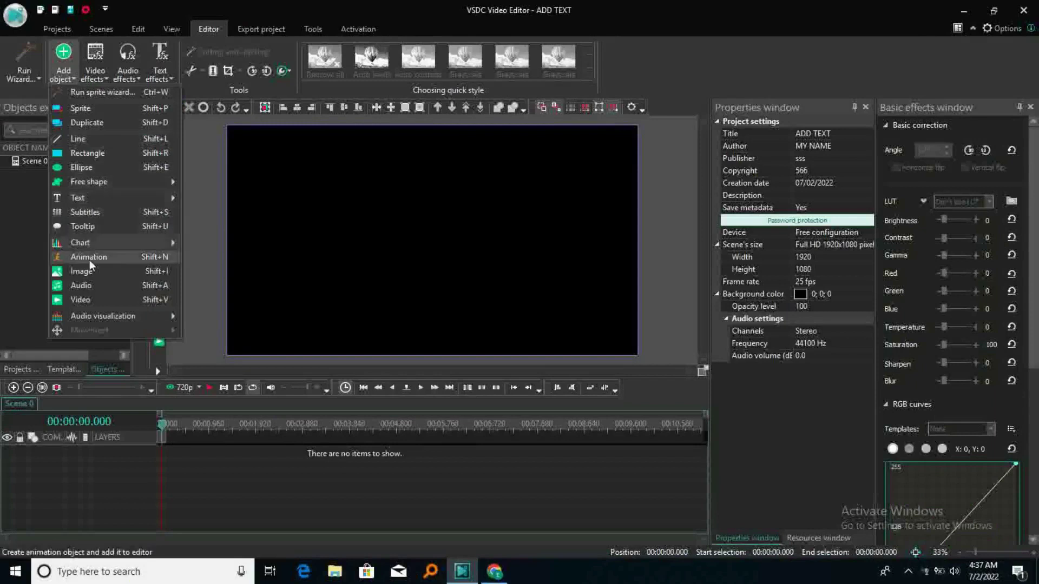
# Add the video "Alan Walker - The Spectre_2022 03 29_00 40 14_1_856" to the scene from the cursor position on a new layer.
pyautogui.click(80, 300)
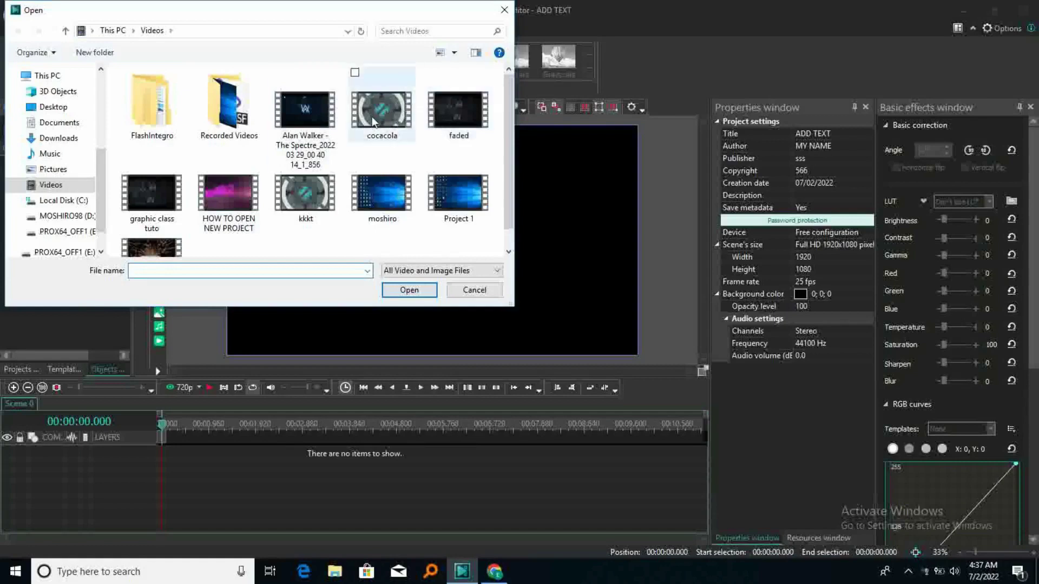
pyautogui.click(304, 109)
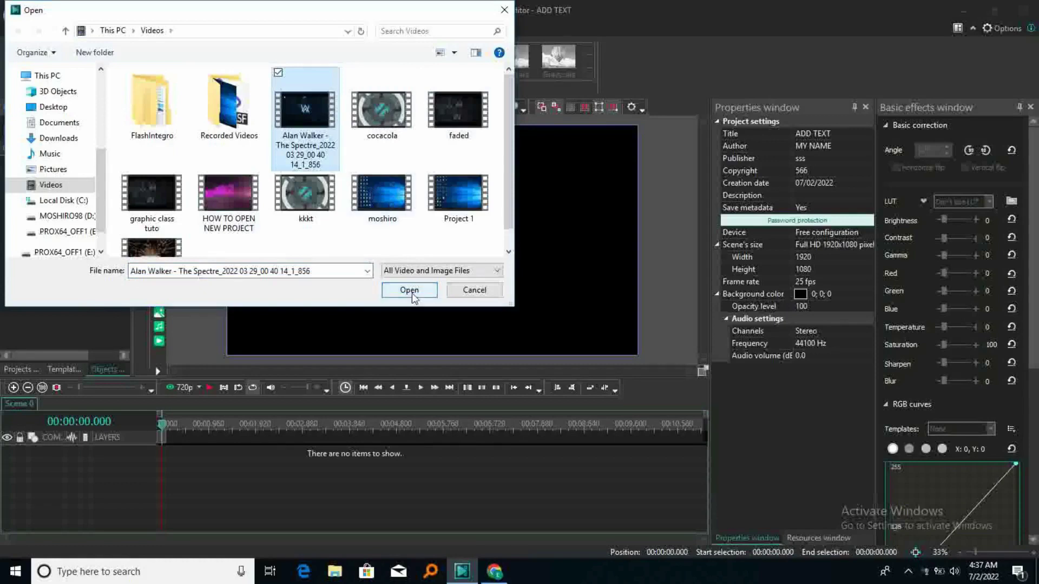
pyautogui.click(409, 290)
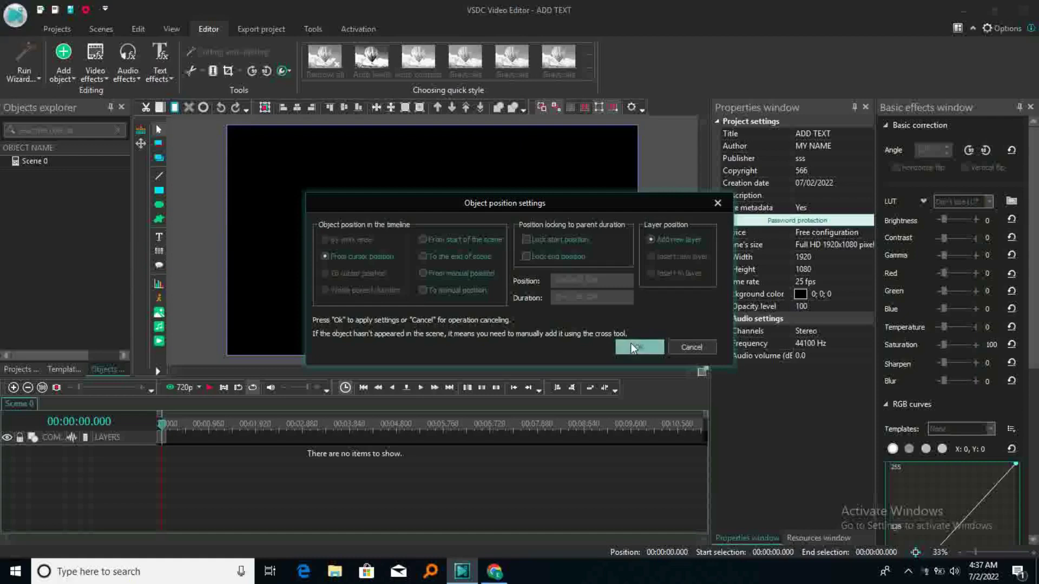
pyautogui.click(631, 343)
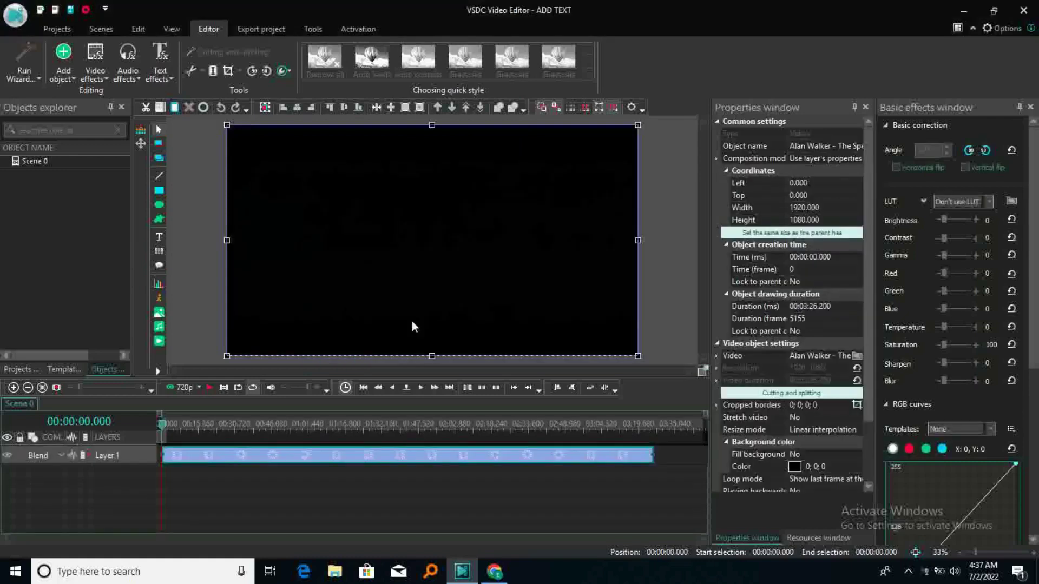
# Scrub through the start of the video and place the timeline cursor at about 00:00:25.800.
pyautogui.click(180, 431)
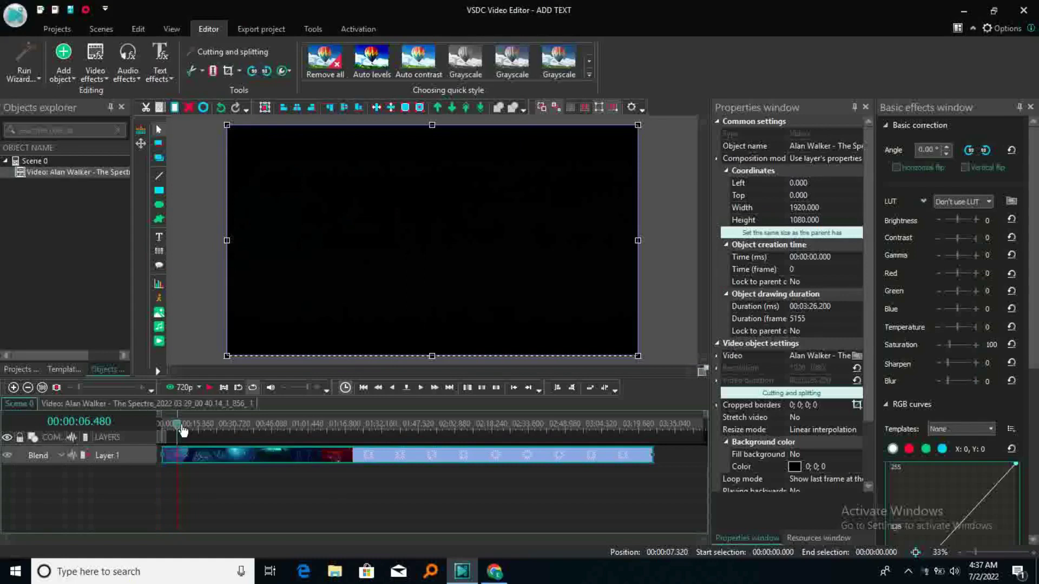
pyautogui.click(181, 429)
pyautogui.moveTo(181, 429); pyautogui.dragTo(168, 430)
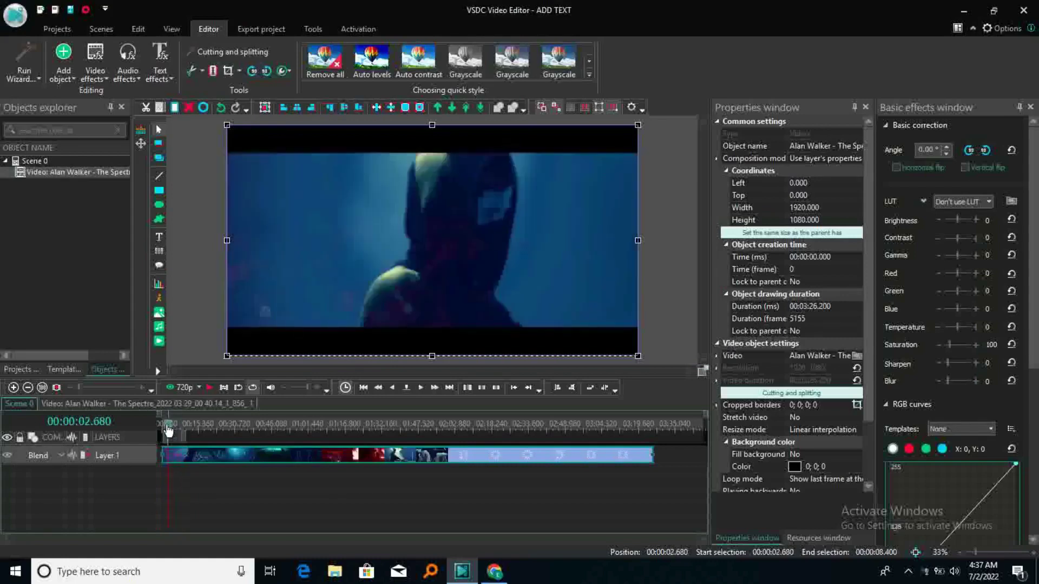
pyautogui.click(223, 427)
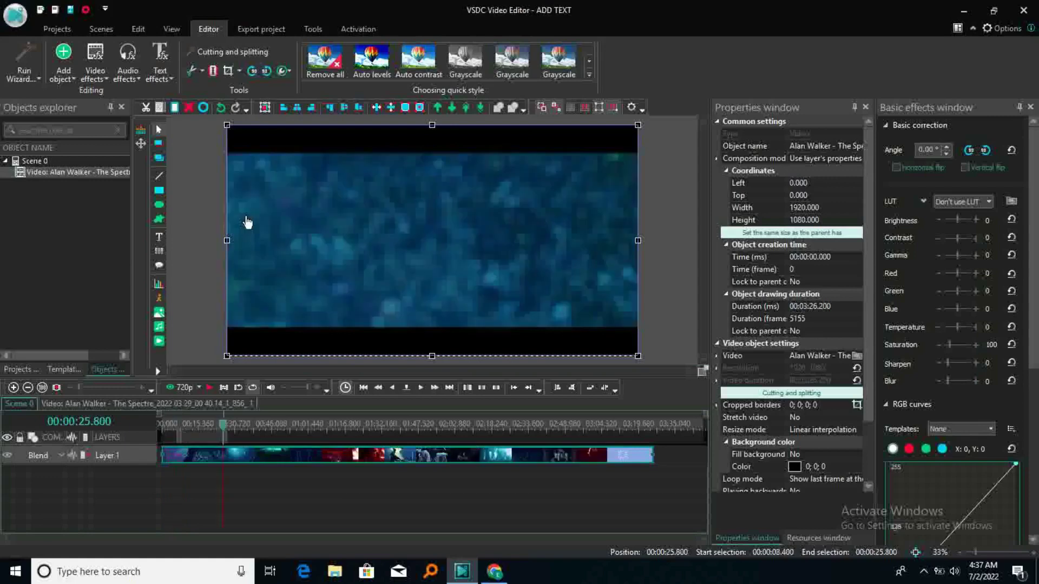
# Stretch the video beyond the frame to about 1932 by 1818, placing it at about -12 left and -406 top, and deselect it.
pyautogui.moveTo(227, 241); pyautogui.dragTo(224, 240)
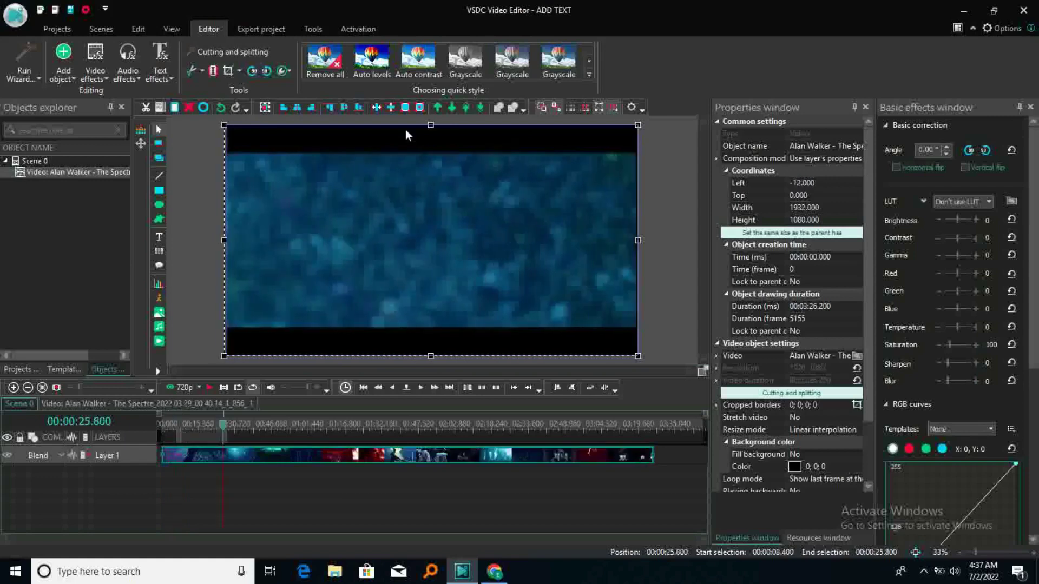
pyautogui.moveTo(430, 126); pyautogui.dragTo(431, 116)
pyautogui.moveTo(432, 358); pyautogui.dragTo(433, 406)
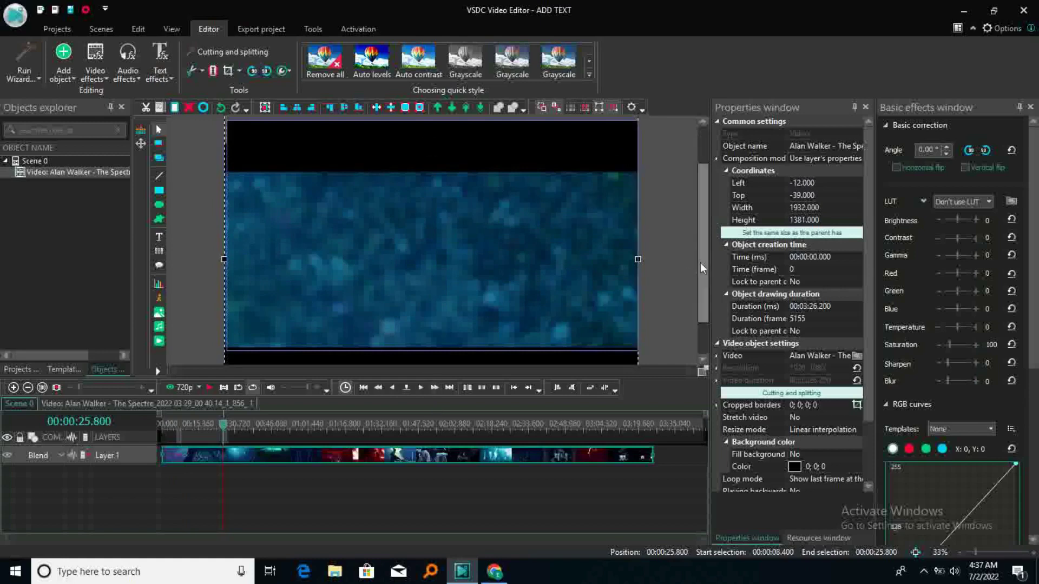
pyautogui.moveTo(700, 262); pyautogui.dragTo(699, 235)
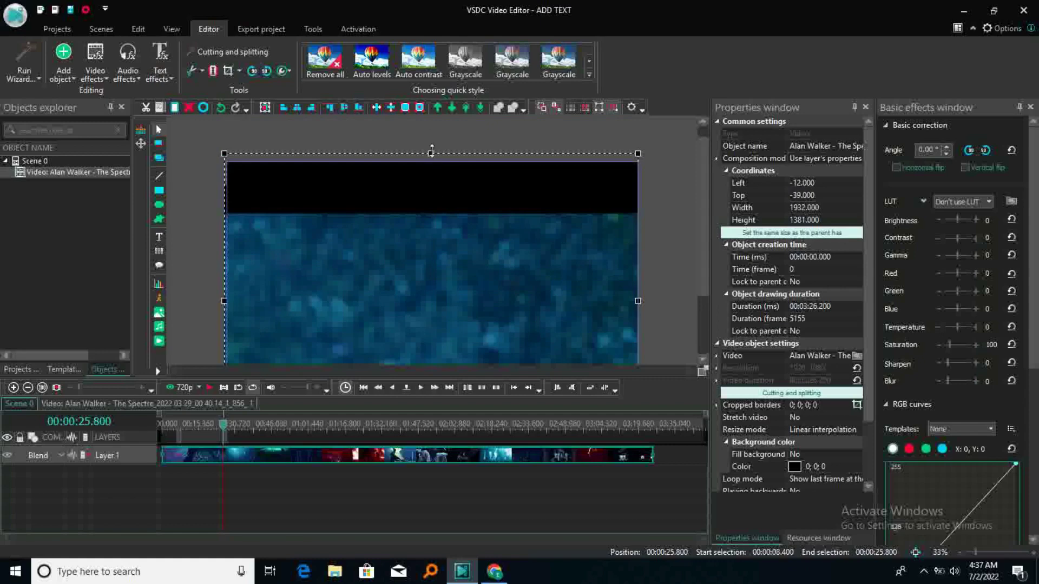
pyautogui.moveTo(431, 153); pyautogui.dragTo(421, 60)
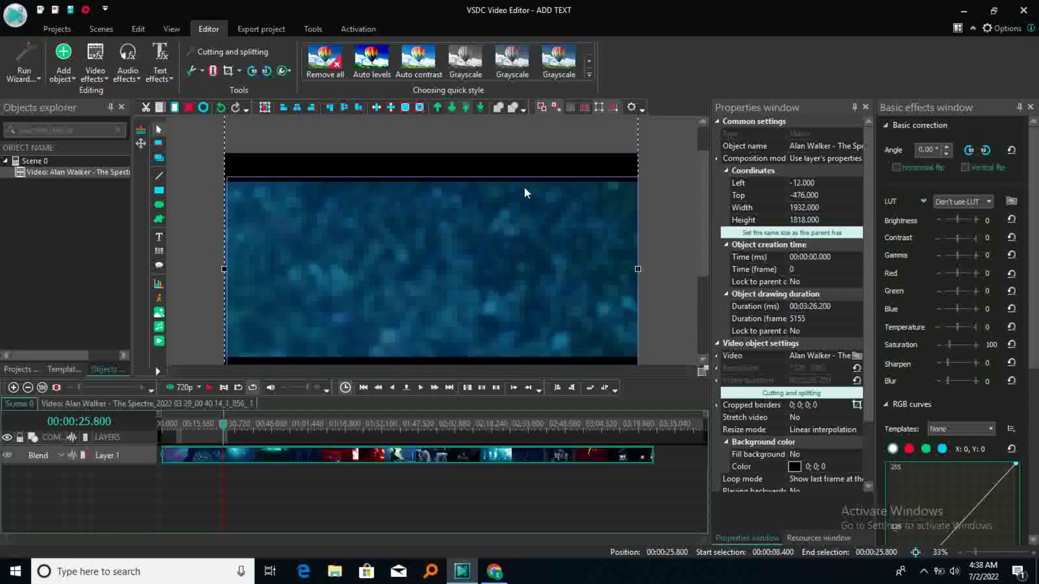
pyautogui.moveTo(700, 188); pyautogui.dragTo(706, 208)
pyautogui.moveTo(499, 189); pyautogui.dragTo(501, 198)
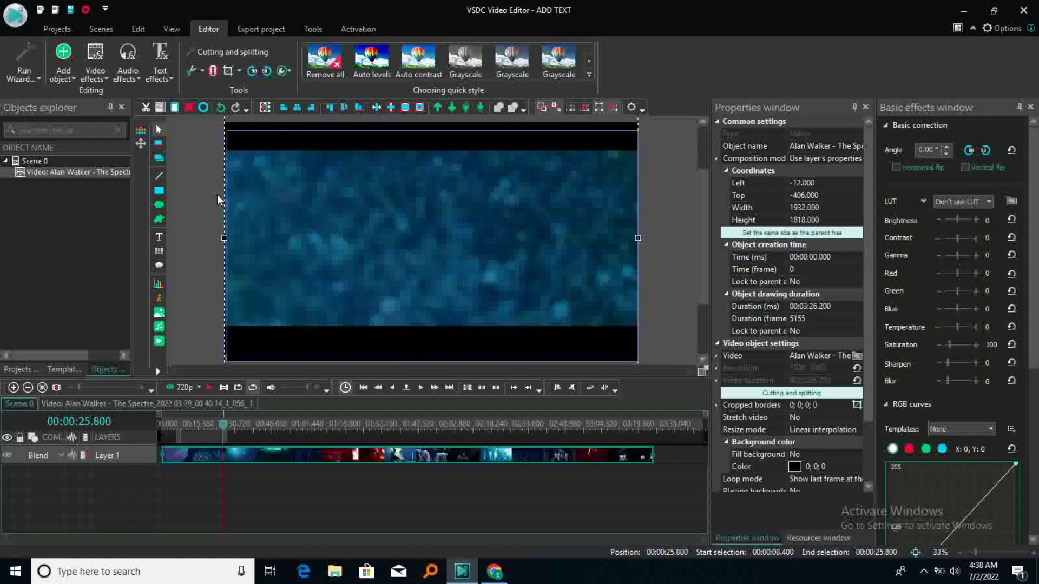
pyautogui.click(197, 192)
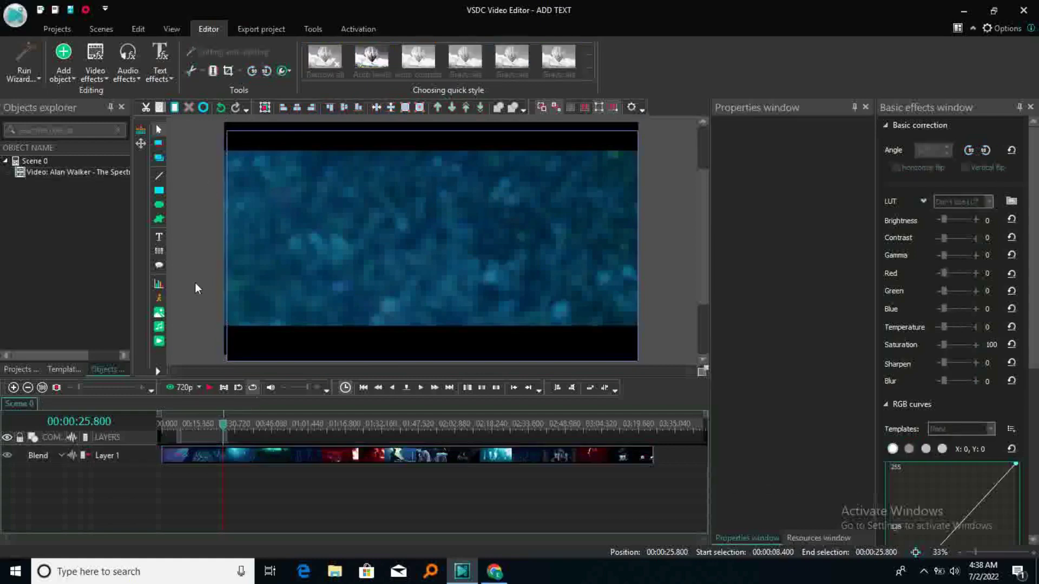
# Add a text object from the cursor position in a central box about 1261 by 191, reading "ALEN WALKER".
pyautogui.click(157, 237)
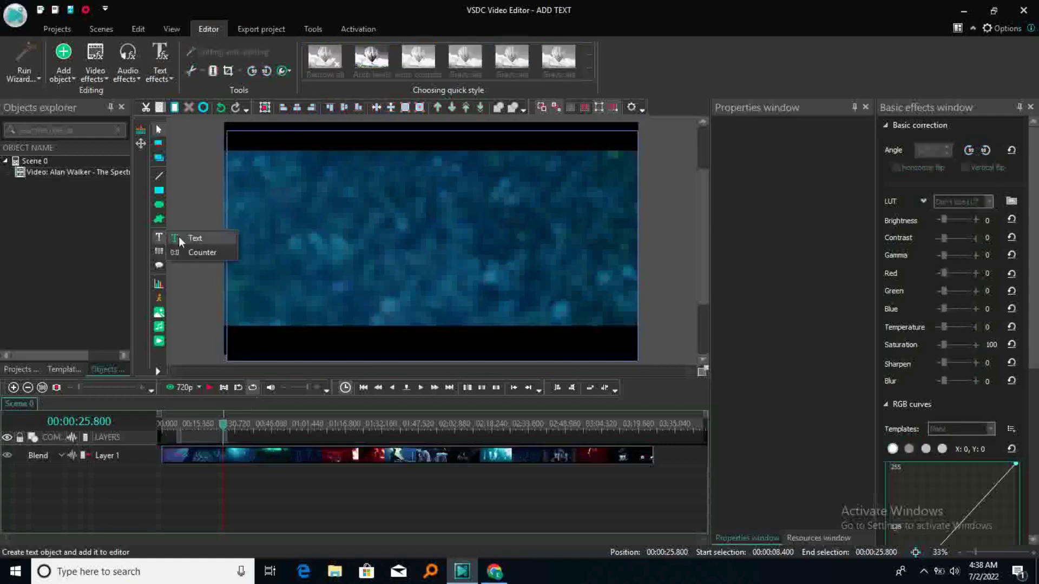
pyautogui.click(200, 241)
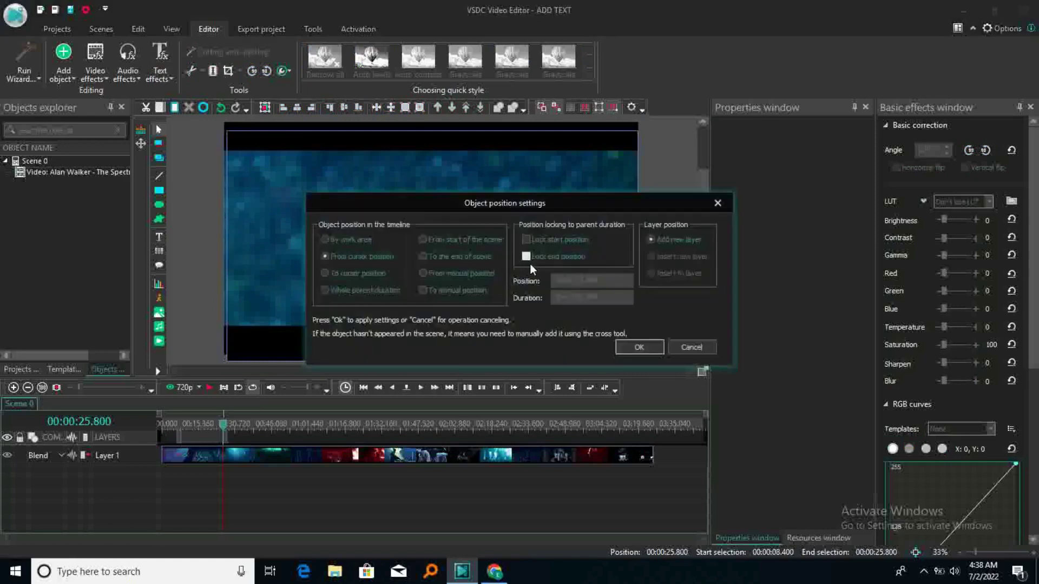
pyautogui.click(634, 346)
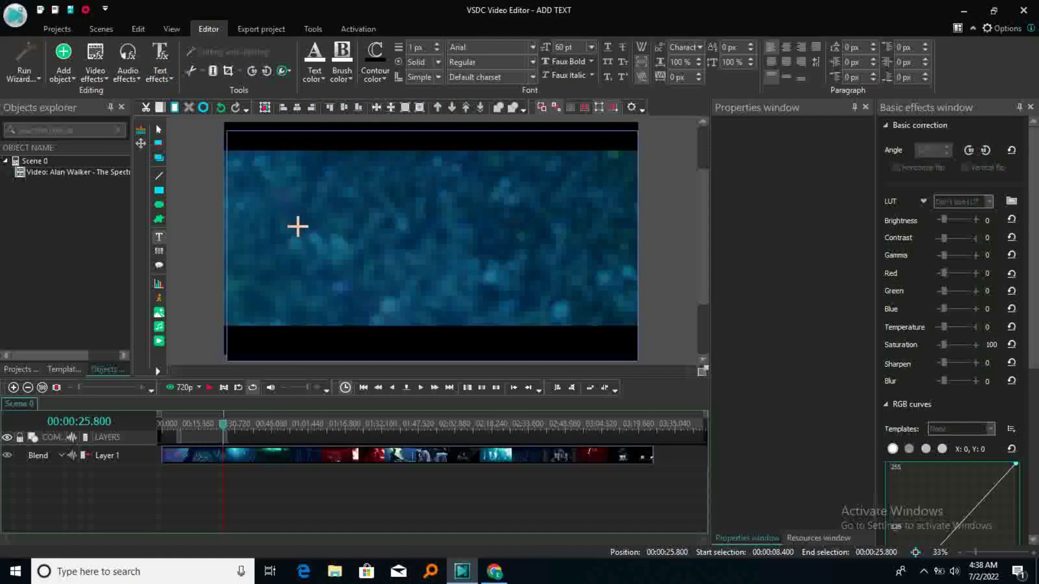
pyautogui.moveTo(297, 225)
pyautogui.mouseDown()
pyautogui.moveTo(313, 269)
pyautogui.moveTo(568, 268)
pyautogui.mouseUp()
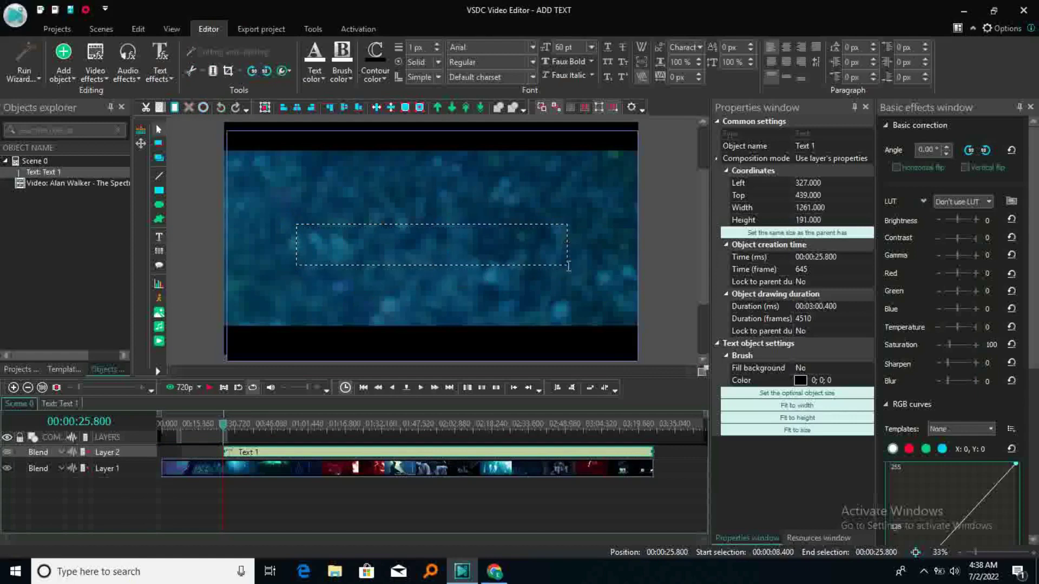
pyautogui.write('ALEN W')
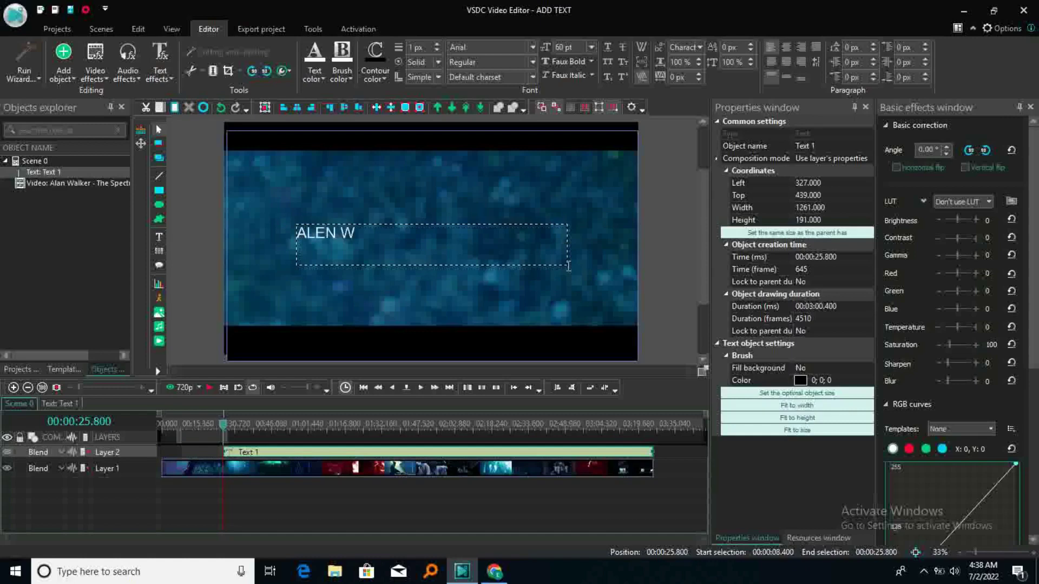
pyautogui.write('ALKER')
pyautogui.click(352, 189)
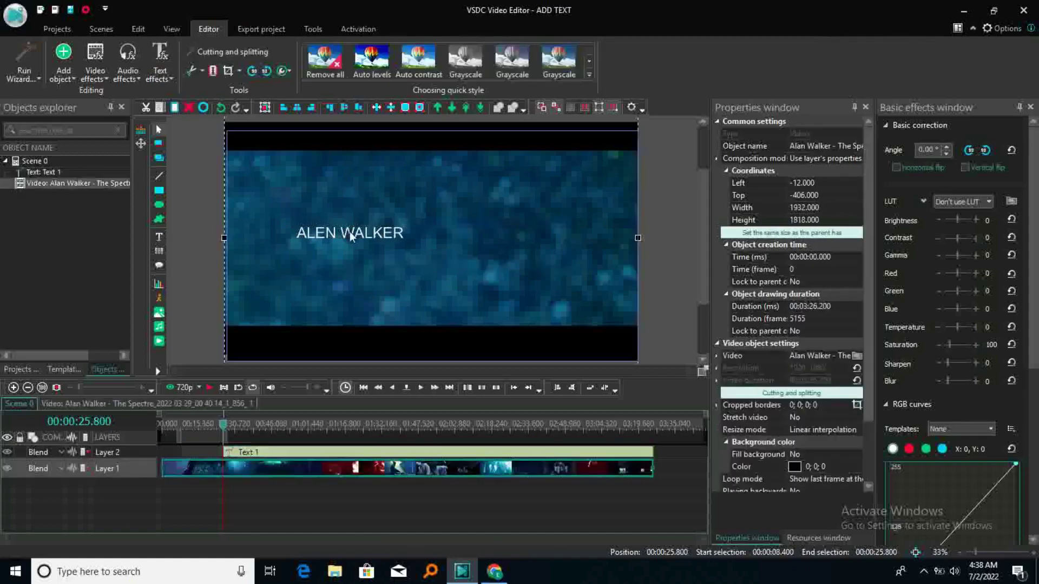
# Move the title to about 373 left and 449 top, fit its text to the box width, and apply the optimal object size.
pyautogui.click(350, 236)
pyautogui.moveTo(350, 236)
pyautogui.mouseDown()
pyautogui.moveTo(421, 264)
pyautogui.moveTo(390, 238)
pyautogui.moveTo(359, 233)
pyautogui.mouseUp()
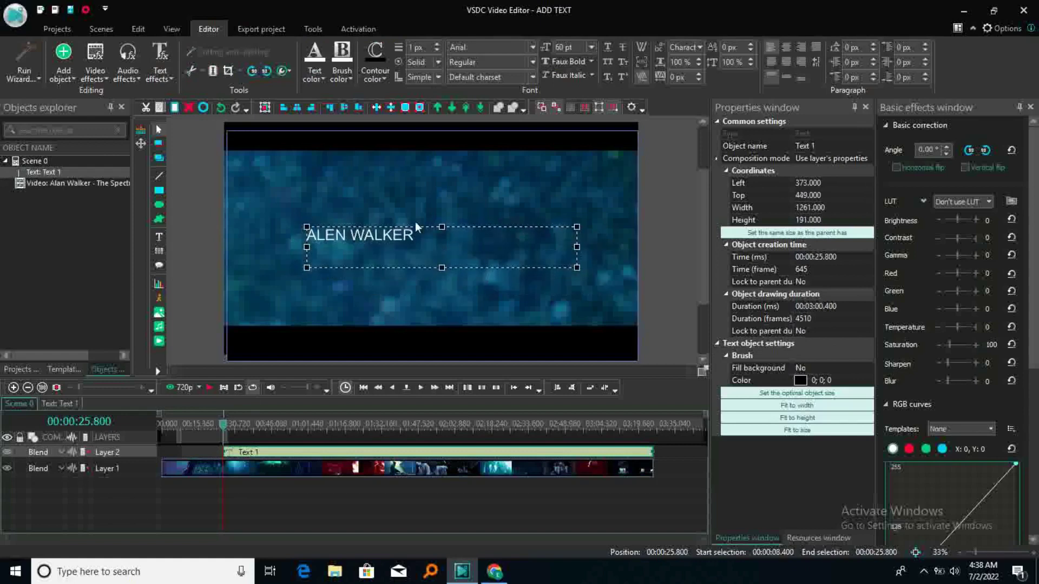
pyautogui.click(793, 431)
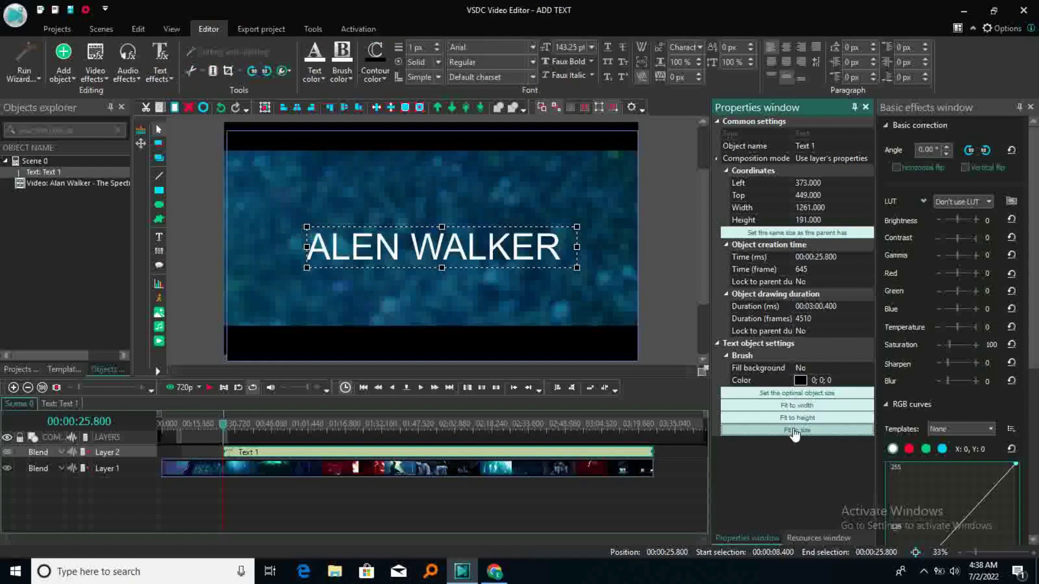
pyautogui.click(790, 407)
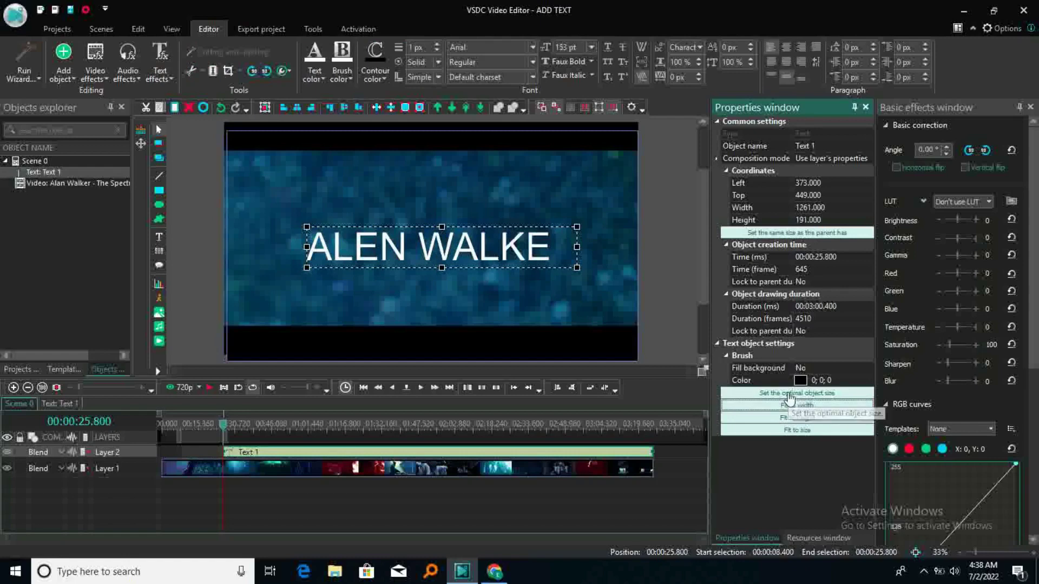
pyautogui.click(789, 394)
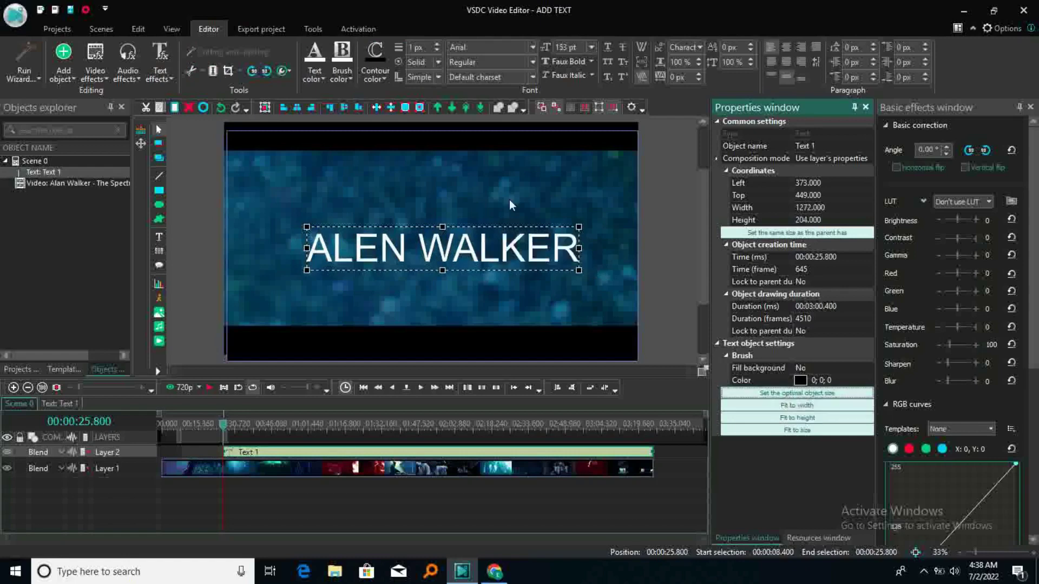
# Shift the title slightly up and left and enlarge its box from the upper-left corner to about 1329 by 219.
pyautogui.click(487, 188)
pyautogui.moveTo(461, 246); pyautogui.dragTo(445, 238)
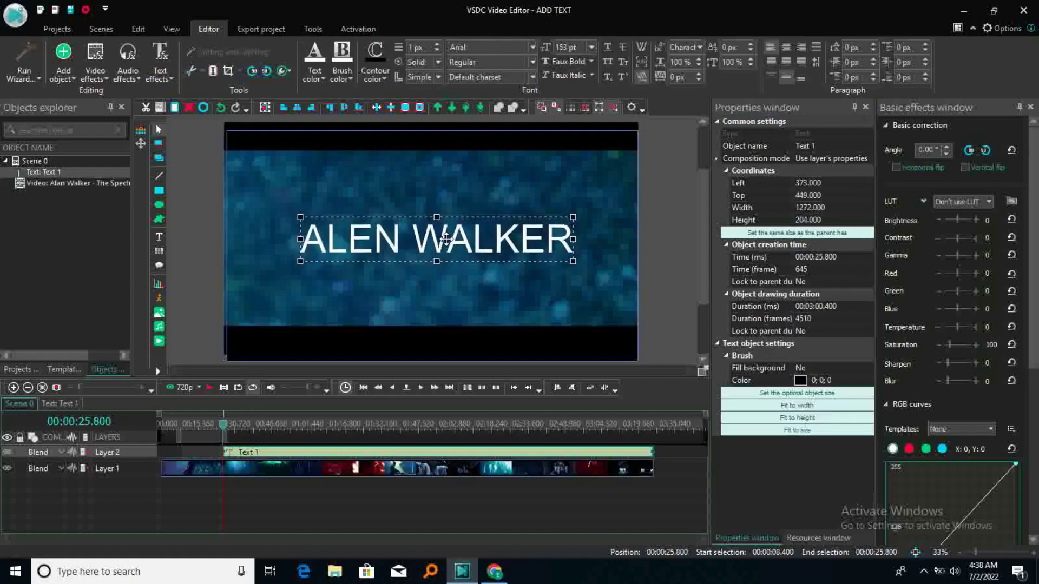
pyautogui.click(434, 196)
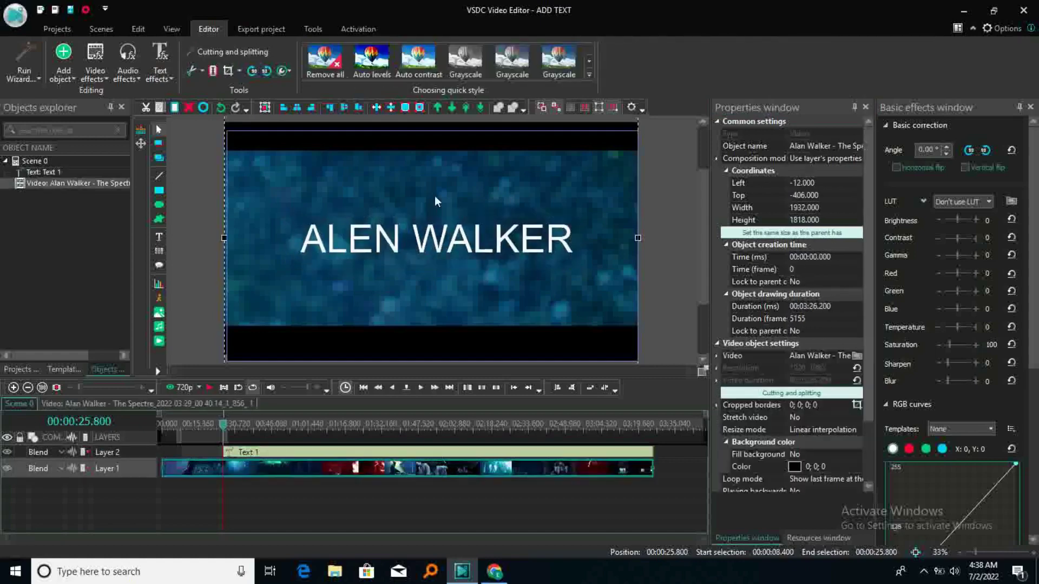
pyautogui.click(422, 241)
pyautogui.moveTo(300, 218); pyautogui.dragTo(288, 214)
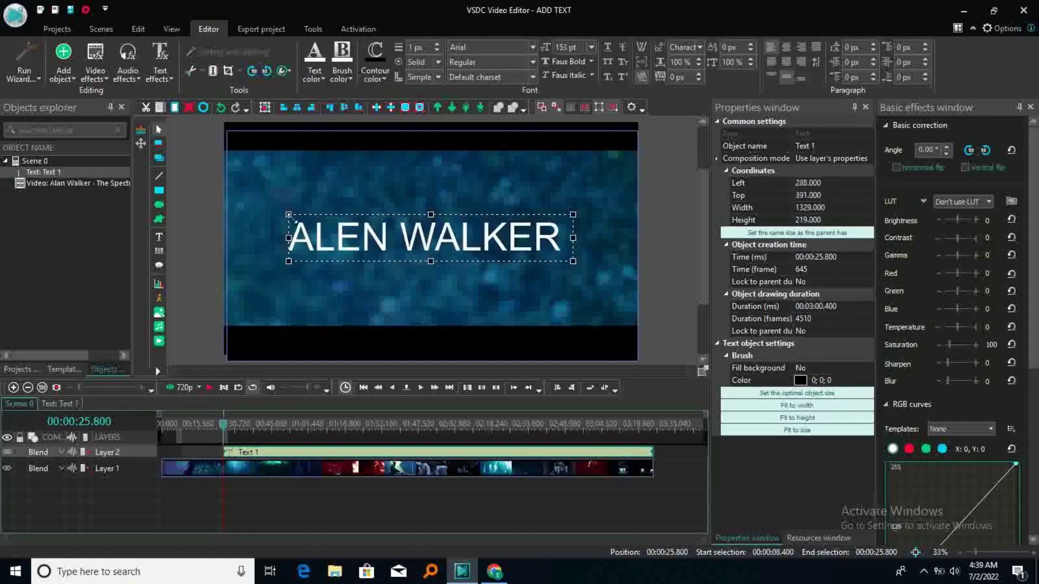
# Trim the start of the text clip to about 00:00:28.240 and preview the title's appearance over the video.
pyautogui.moveTo(223, 452)
pyautogui.mouseDown()
pyautogui.moveTo(198, 452)
pyautogui.moveTo(370, 451)
pyautogui.moveTo(204, 448)
pyautogui.moveTo(343, 452)
pyautogui.moveTo(180, 461)
pyautogui.moveTo(243, 455)
pyautogui.moveTo(224, 458)
pyautogui.moveTo(230, 452)
pyautogui.mouseUp()
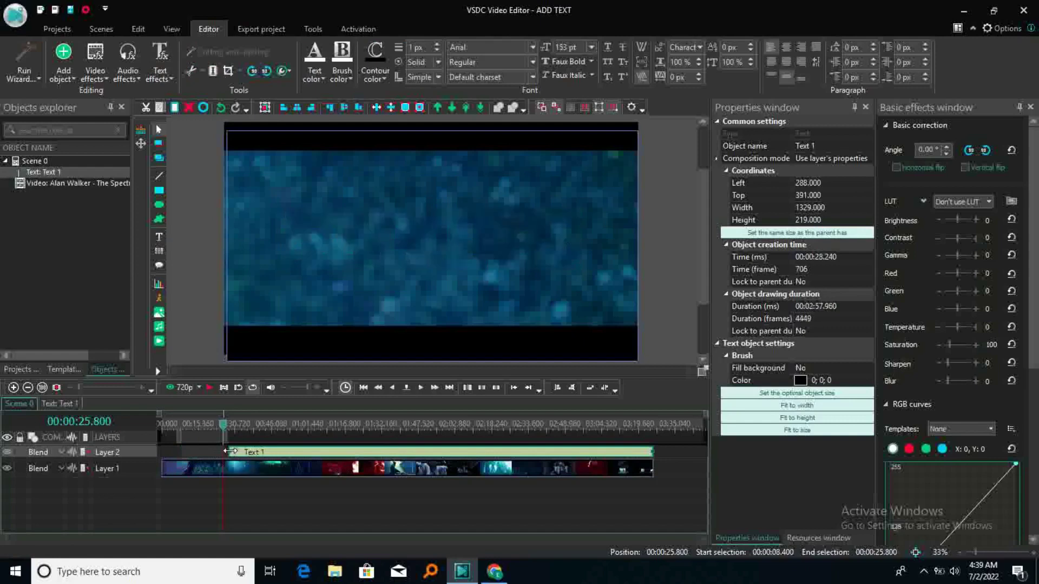
pyautogui.click(208, 389)
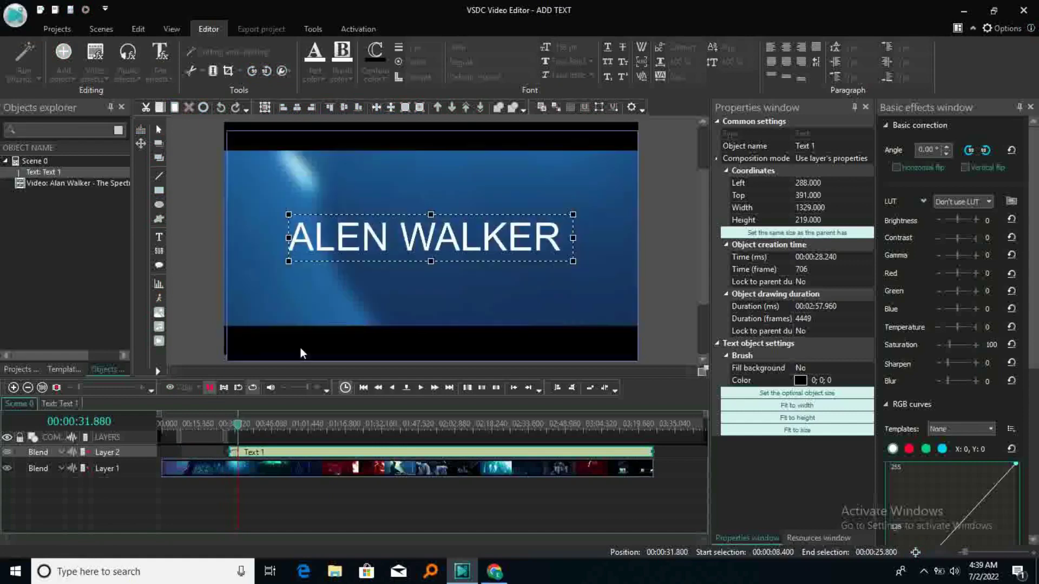
pyautogui.press('space')
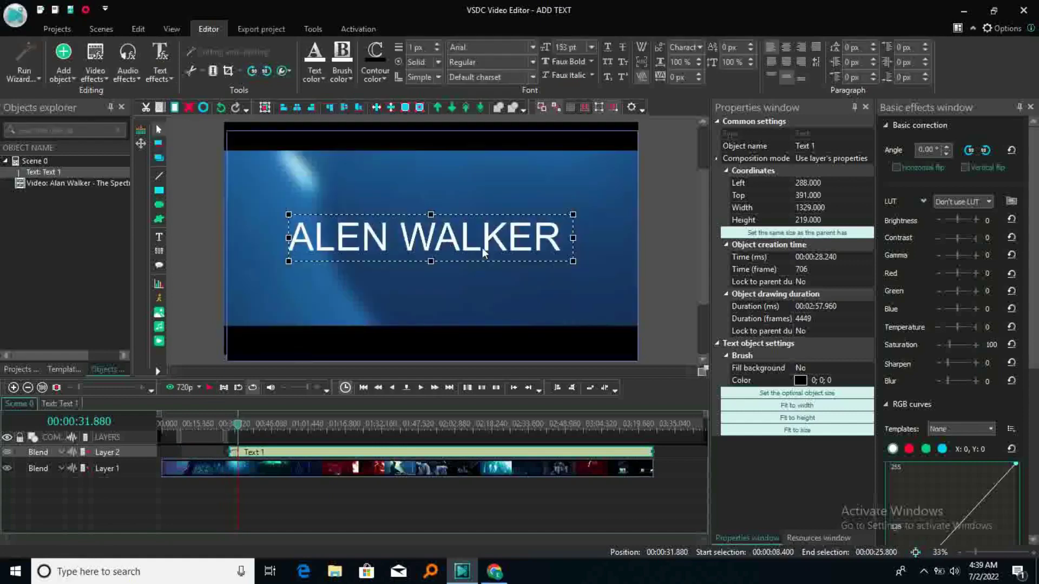
# Select the whole title text, try the Arial Black, Verdana and Bahnschrift Light fonts, and settle on Bahnschrift SemiBold.
pyautogui.doubleClick(562, 239)
pyautogui.moveTo(555, 239); pyautogui.dragTo(272, 241)
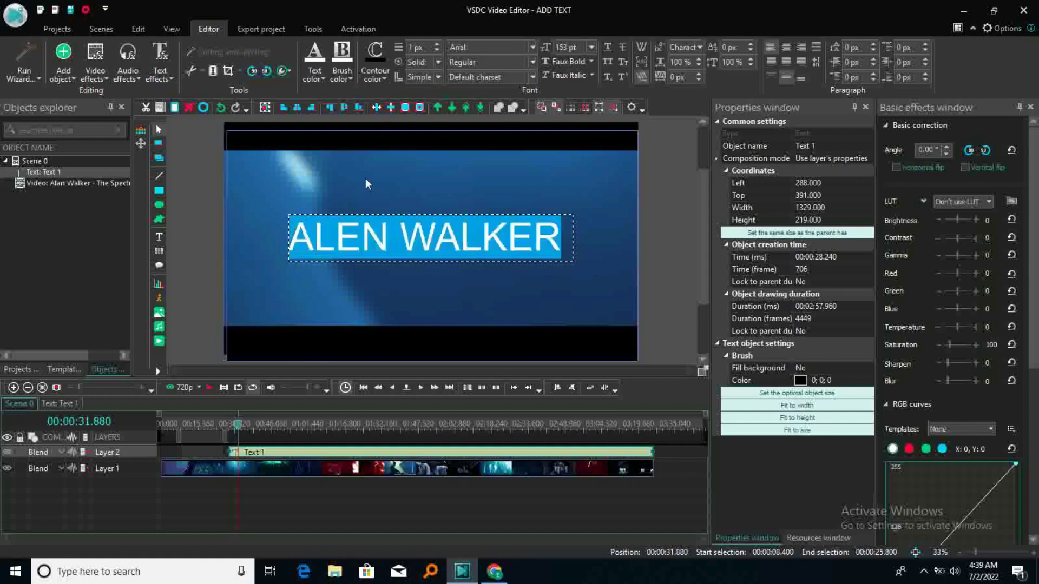
pyautogui.click(533, 48)
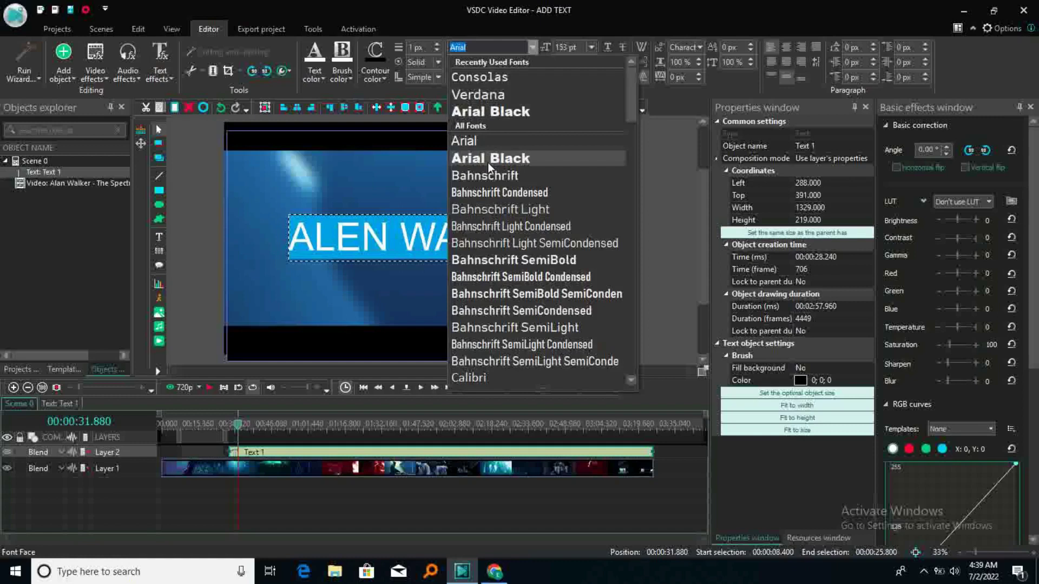
pyautogui.click(486, 158)
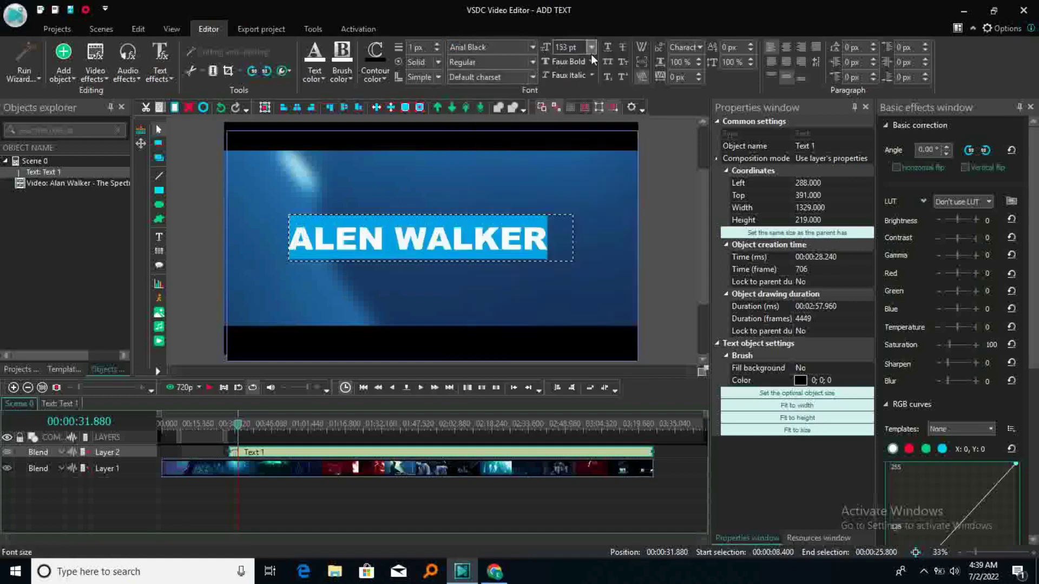
pyautogui.click(531, 47)
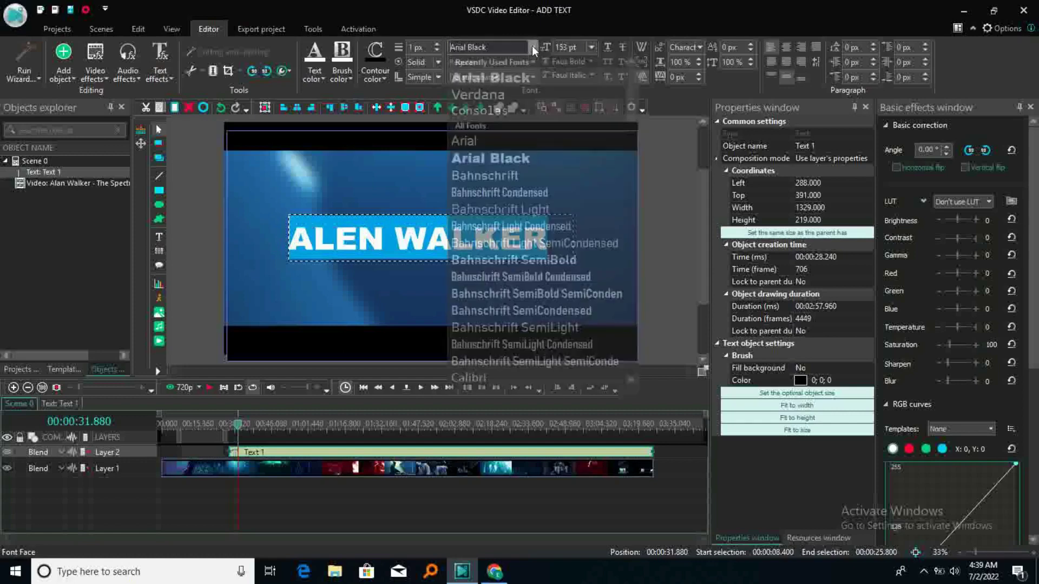
pyautogui.click(511, 94)
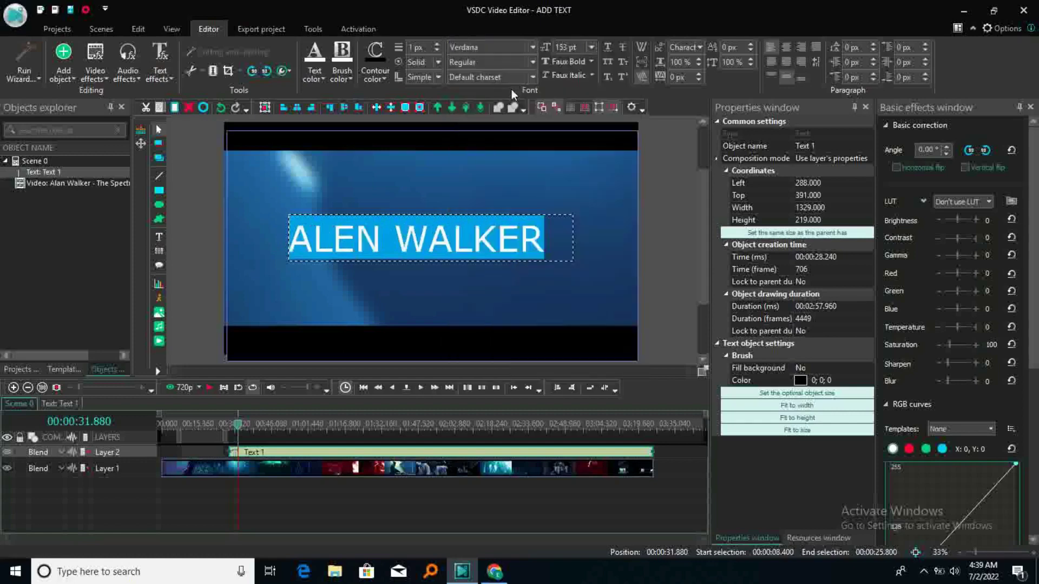
pyautogui.click(532, 46)
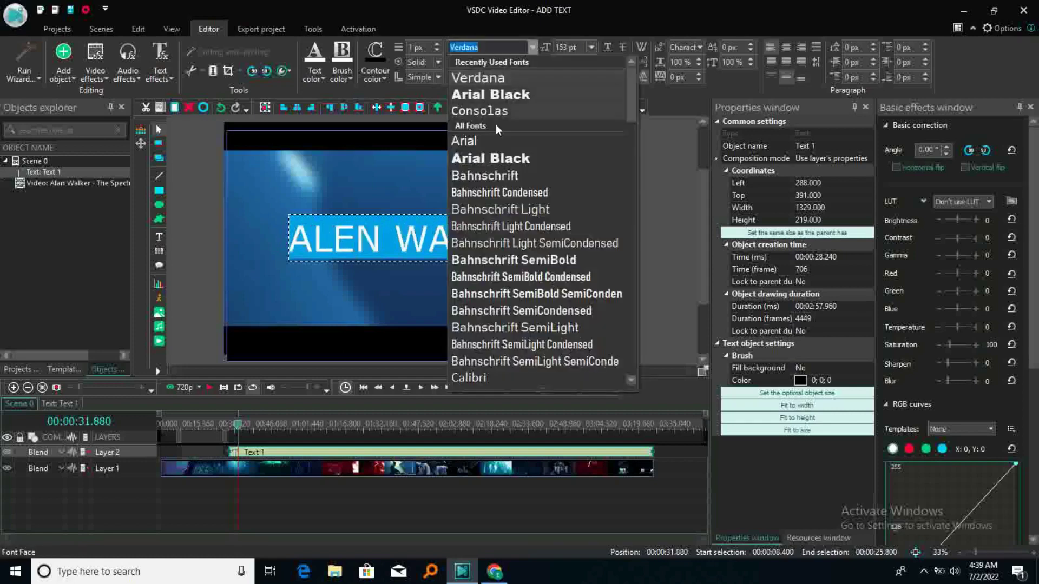
pyautogui.click(482, 125)
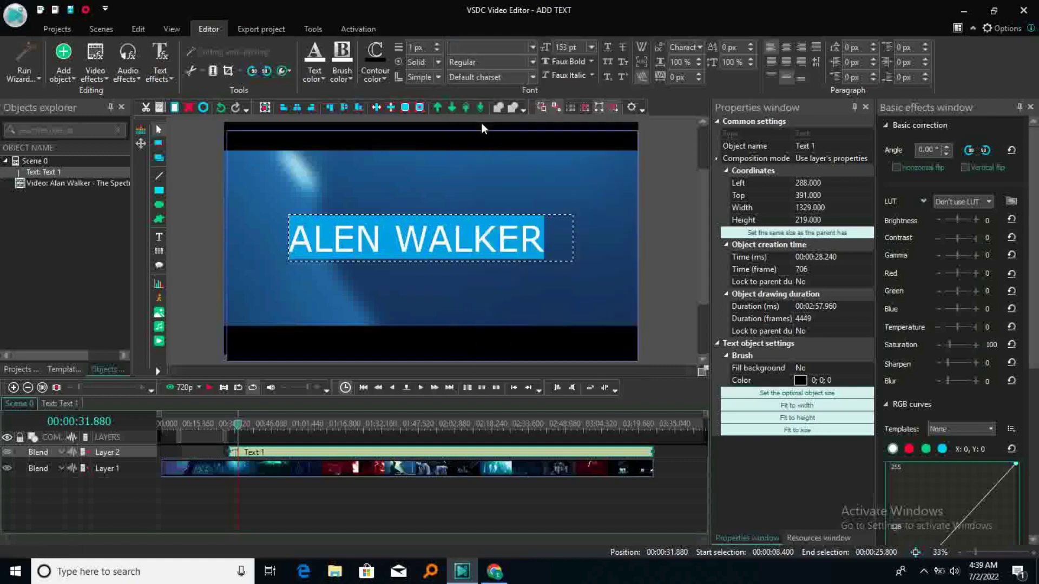
pyautogui.click(532, 48)
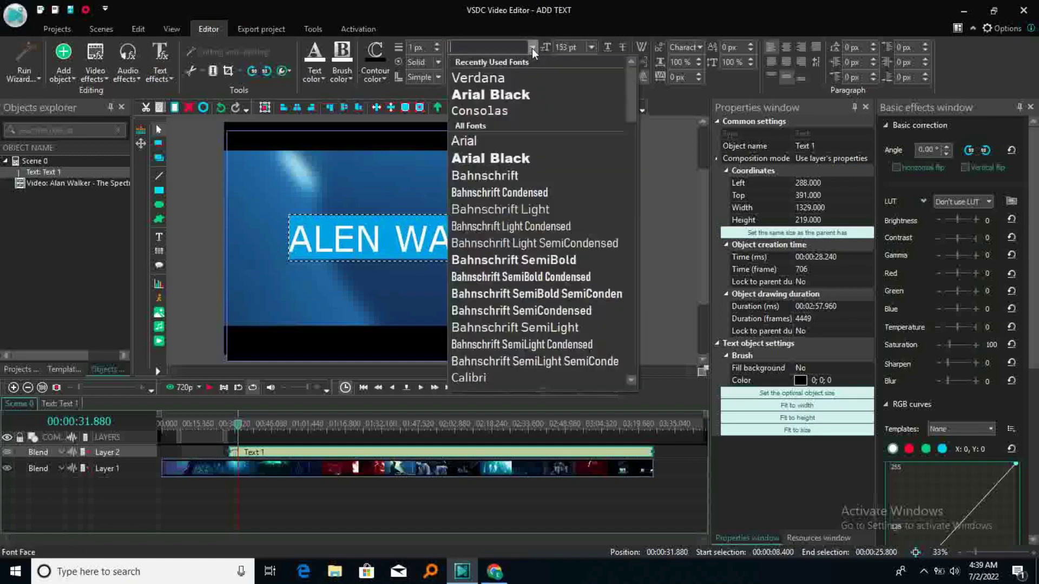
pyautogui.click(495, 209)
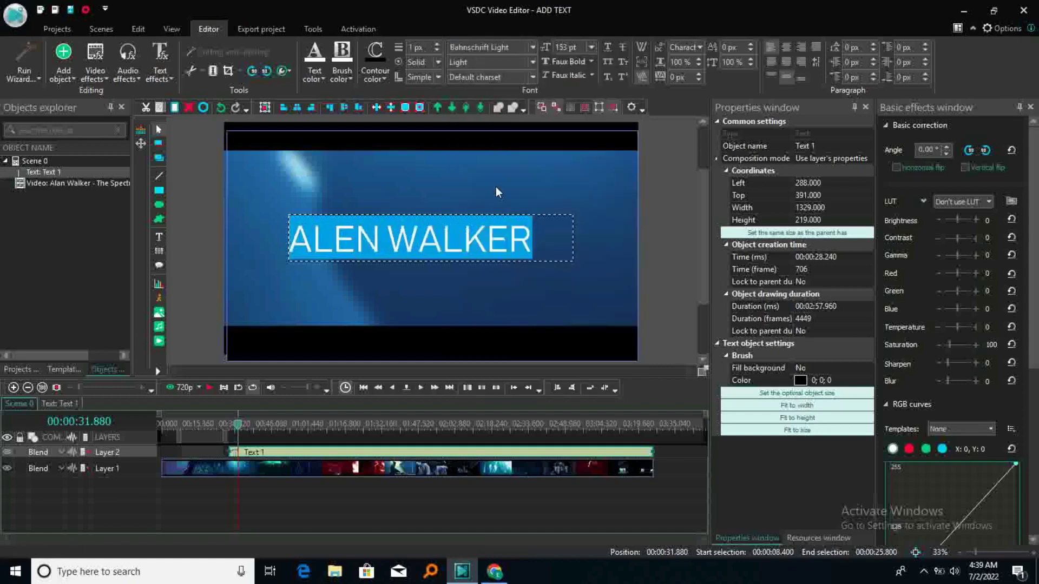
pyautogui.click(533, 46)
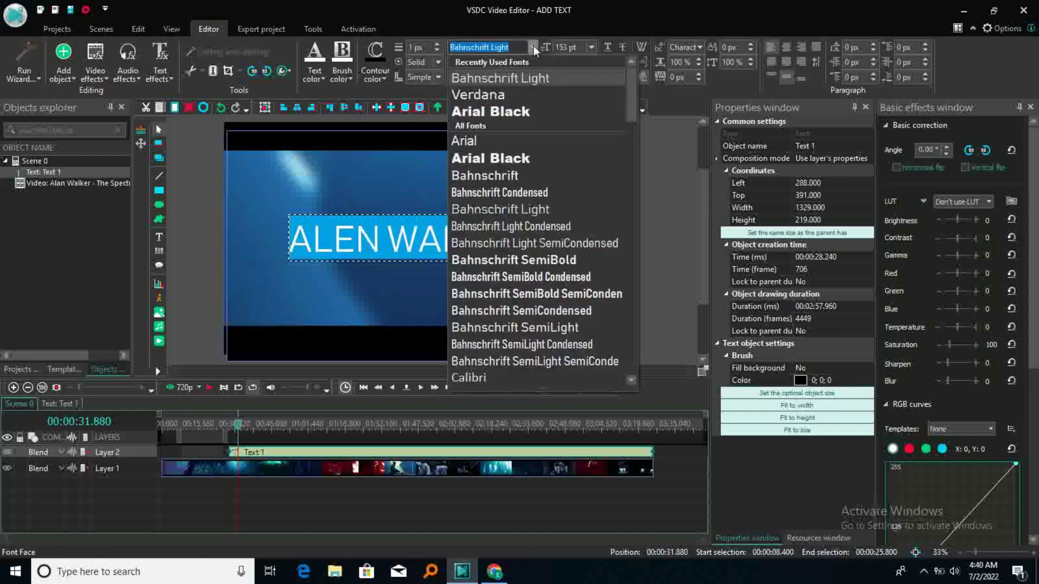
pyautogui.click(501, 260)
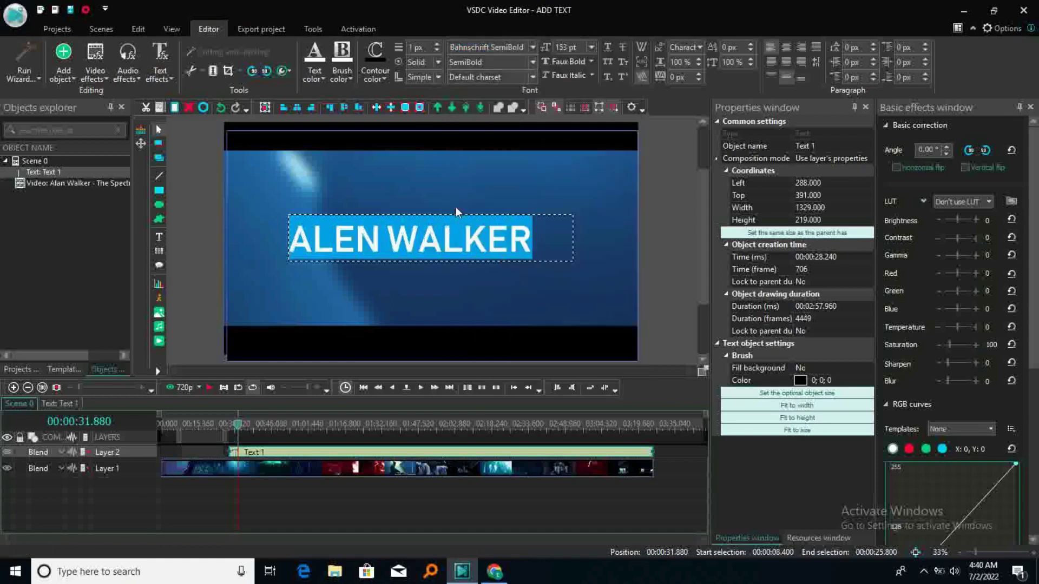
# Move the title slightly right and down, to about 351 left and 394 top.
pyautogui.click(441, 182)
pyautogui.click(415, 245)
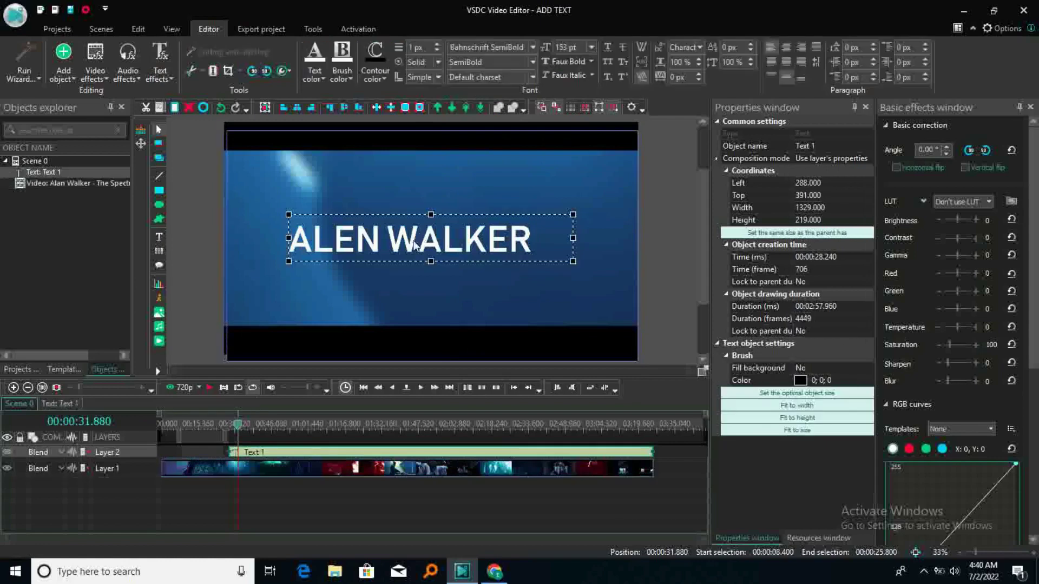
pyautogui.moveTo(415, 245); pyautogui.dragTo(428, 247)
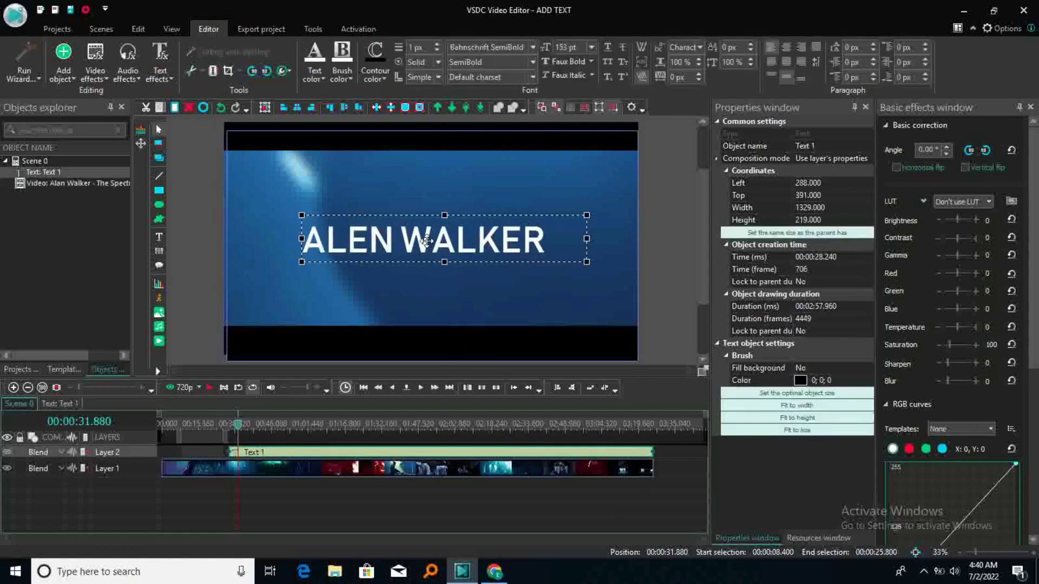
# Select the whole title text and examine which font styles are available for Bahnschrift SemiBold.
pyautogui.click(534, 62)
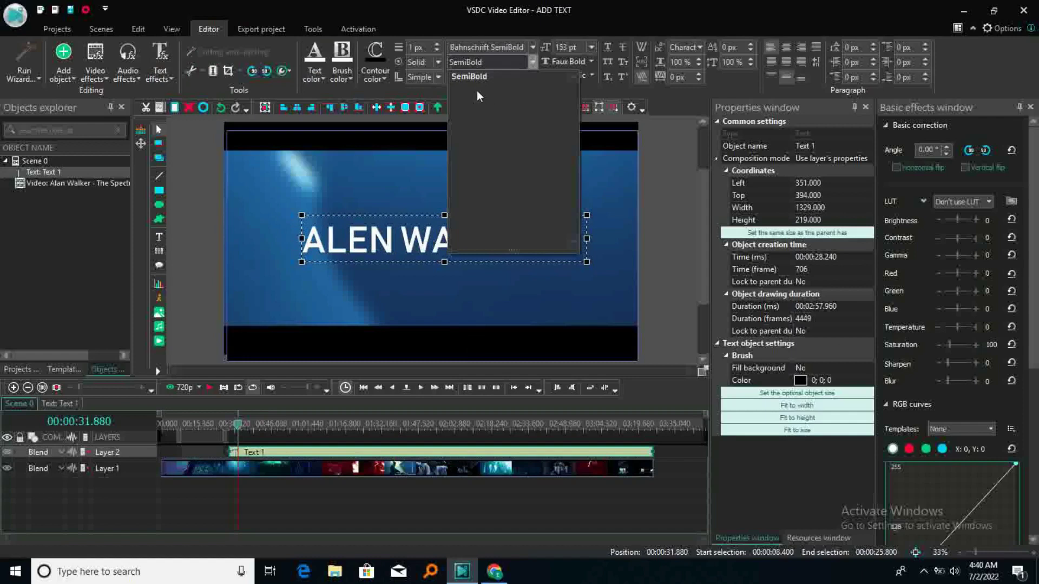
pyautogui.click(531, 58)
pyautogui.click(530, 58)
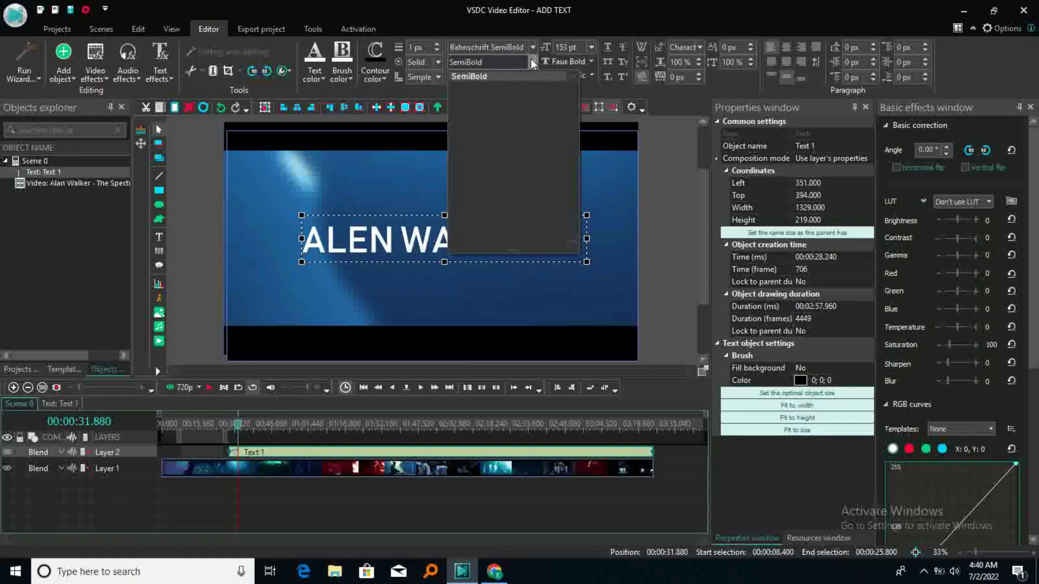
pyautogui.click(531, 59)
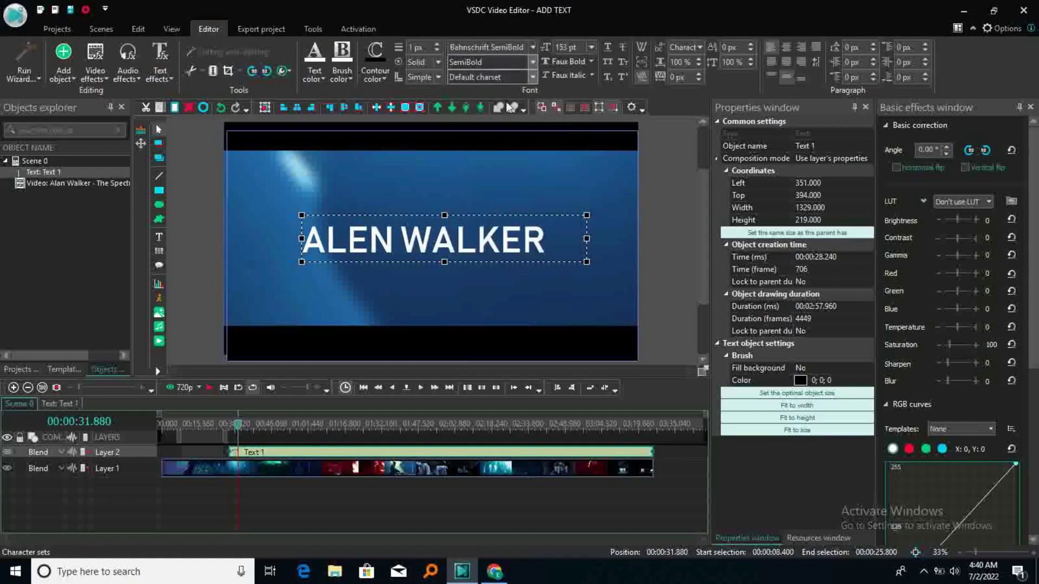
pyautogui.doubleClick(550, 243)
pyautogui.moveTo(545, 242); pyautogui.dragTo(302, 243)
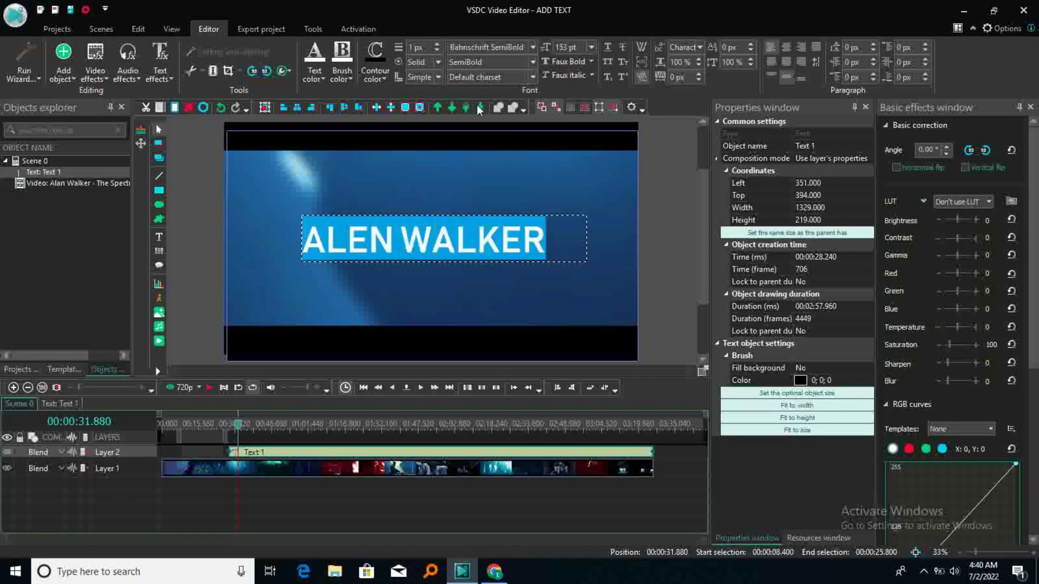
pyautogui.click(530, 61)
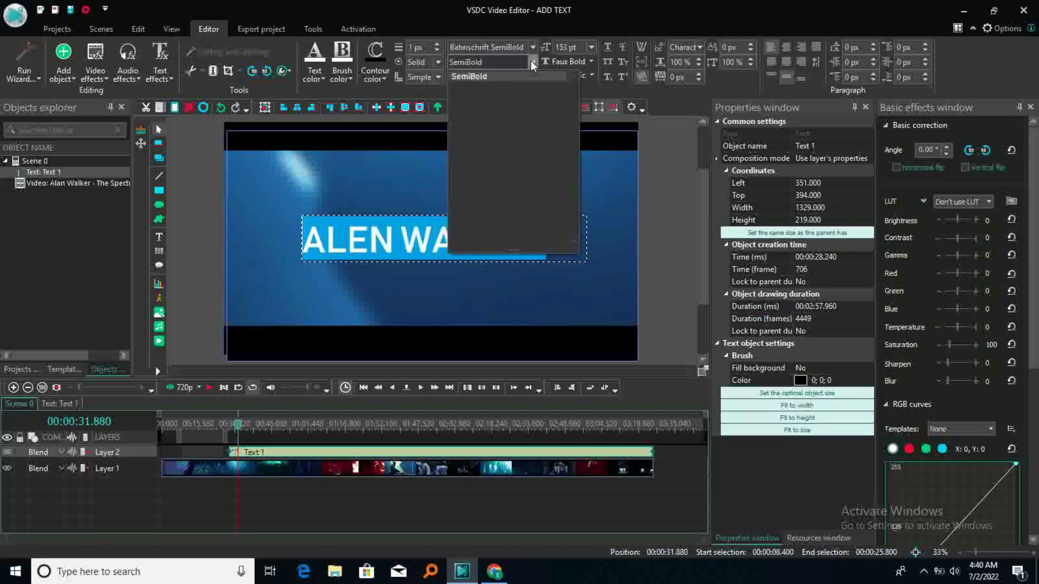
pyautogui.click(531, 60)
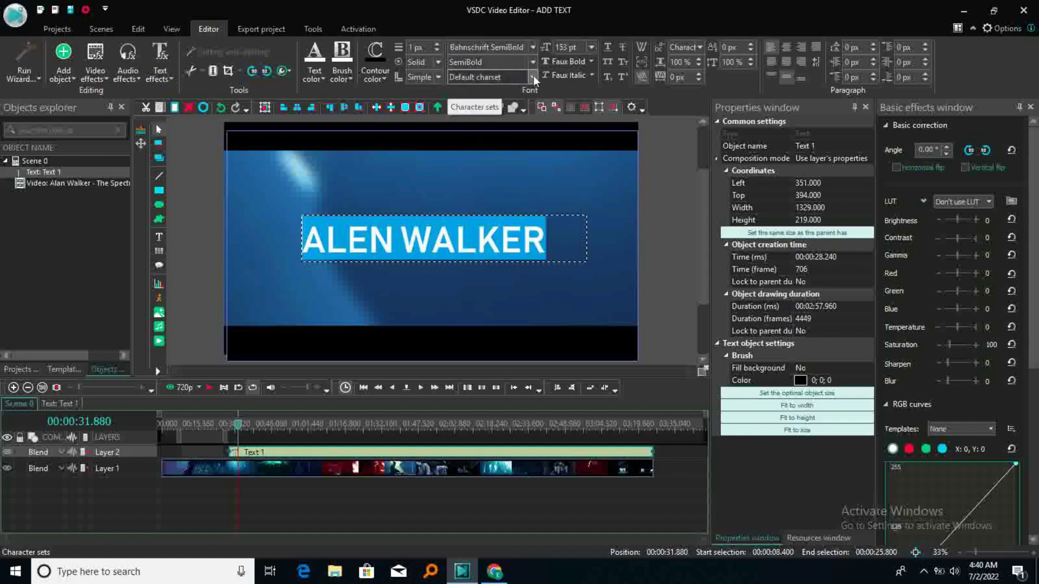
# Try the Greek and Central European character sets on the title text and settle on Cyrillic.
pyautogui.click(533, 77)
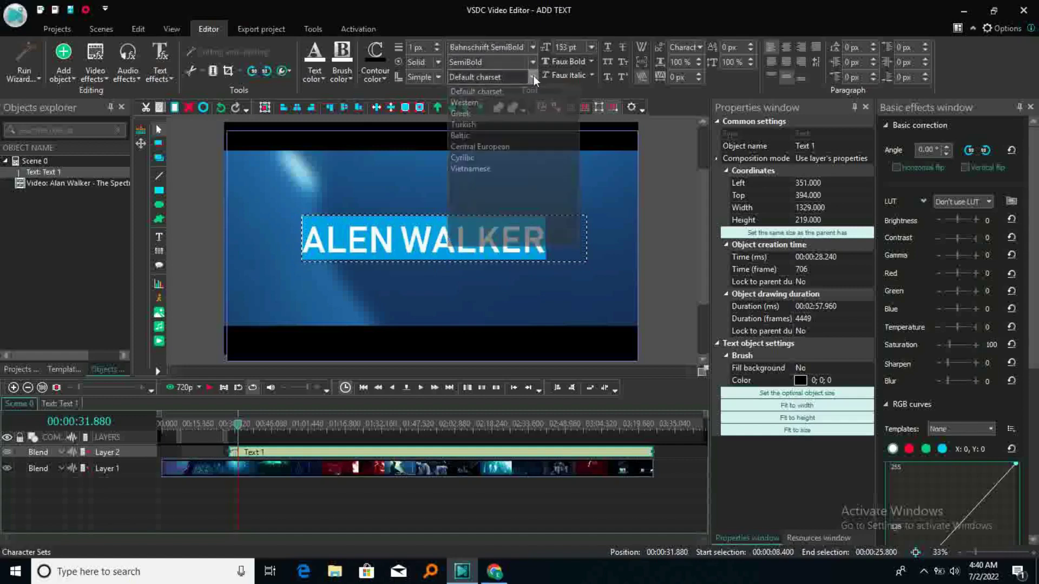
pyautogui.click(471, 114)
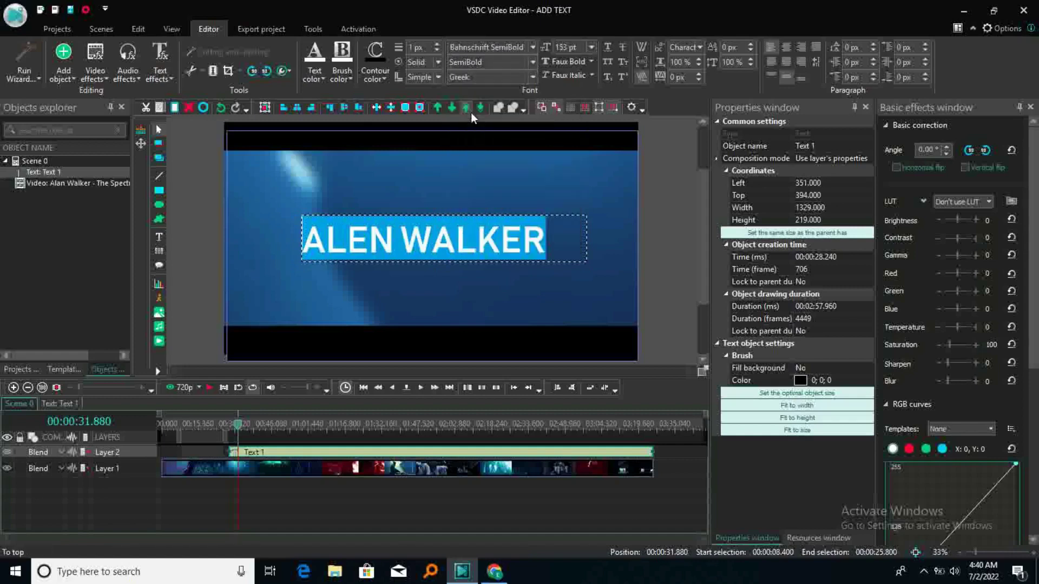
pyautogui.click(532, 75)
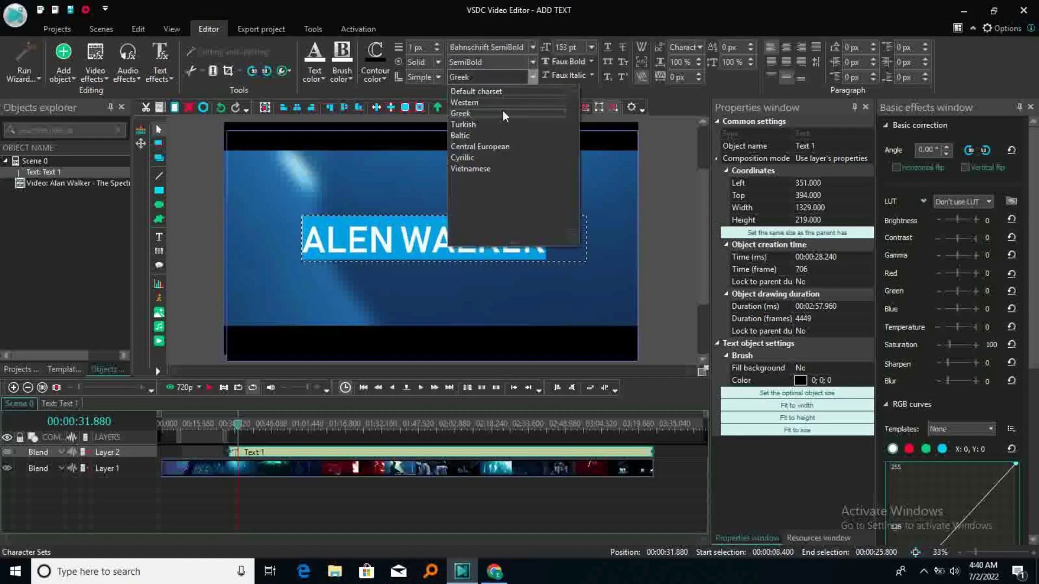
pyautogui.click(482, 145)
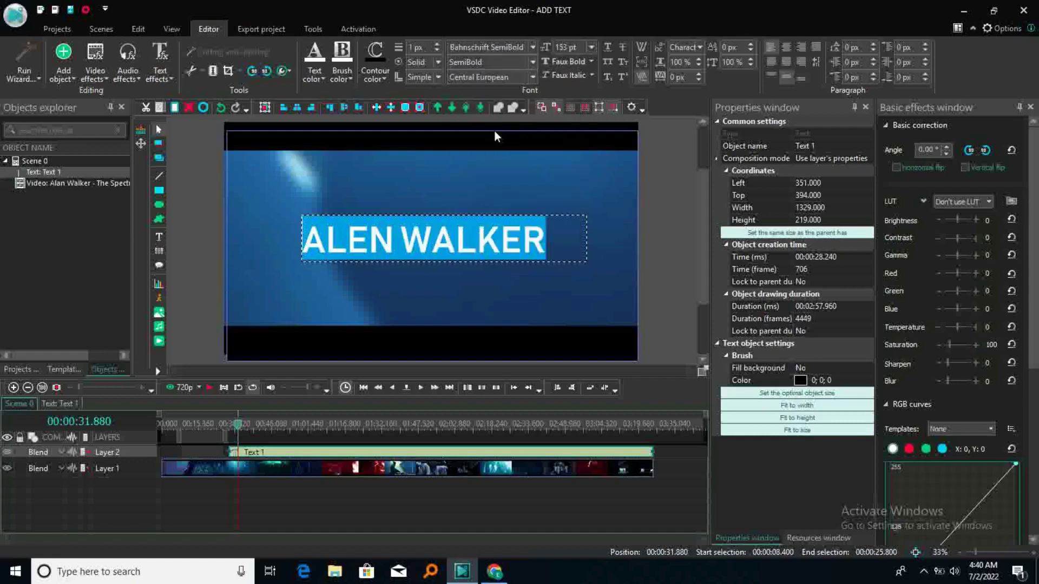
pyautogui.click(531, 76)
pyautogui.click(481, 157)
pyautogui.click(496, 161)
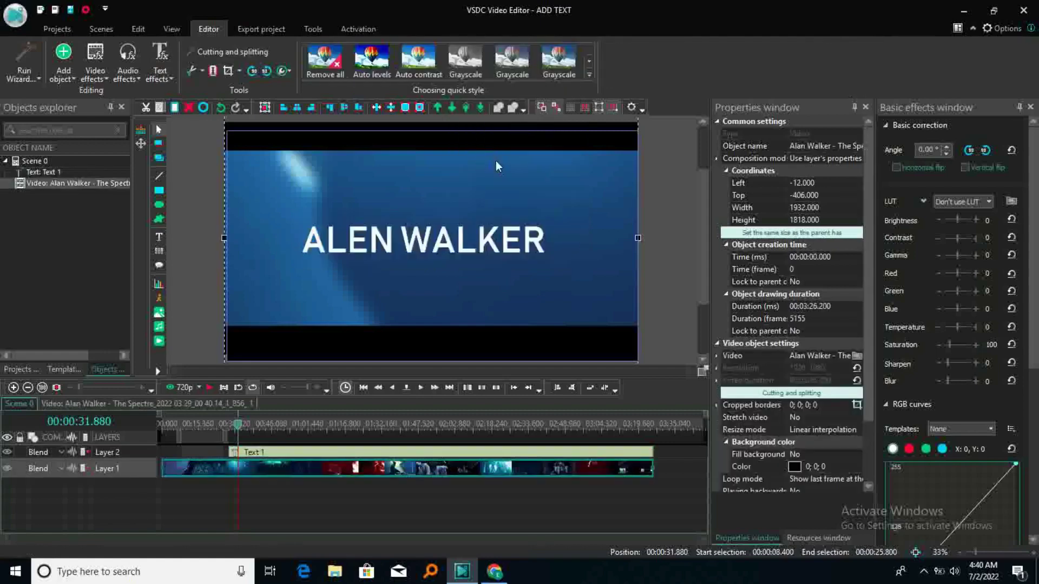
# Try the Heavy faux bold weight on the title and settle on the Bold weight.
pyautogui.click(444, 239)
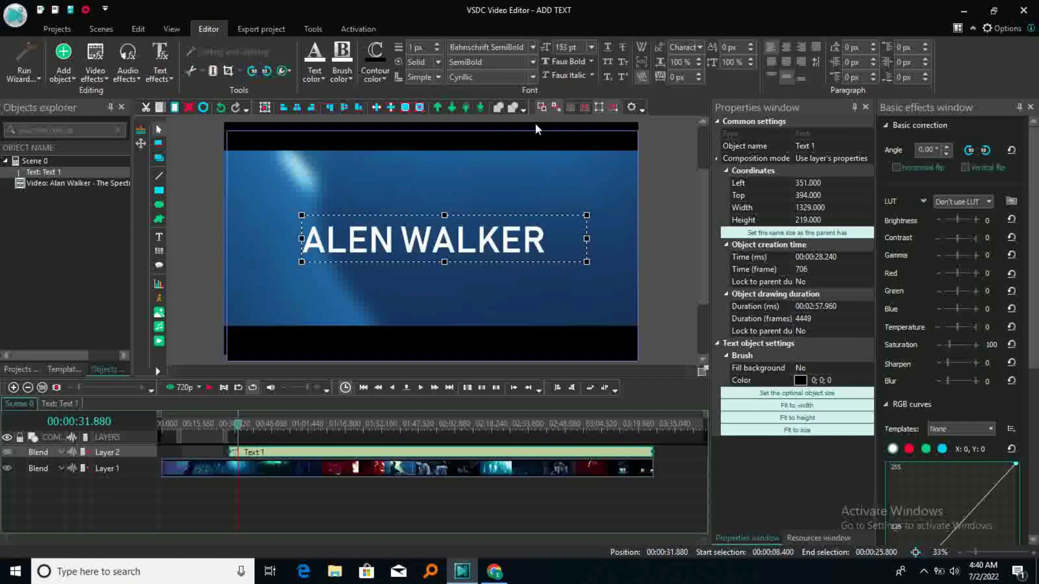
pyautogui.click(591, 63)
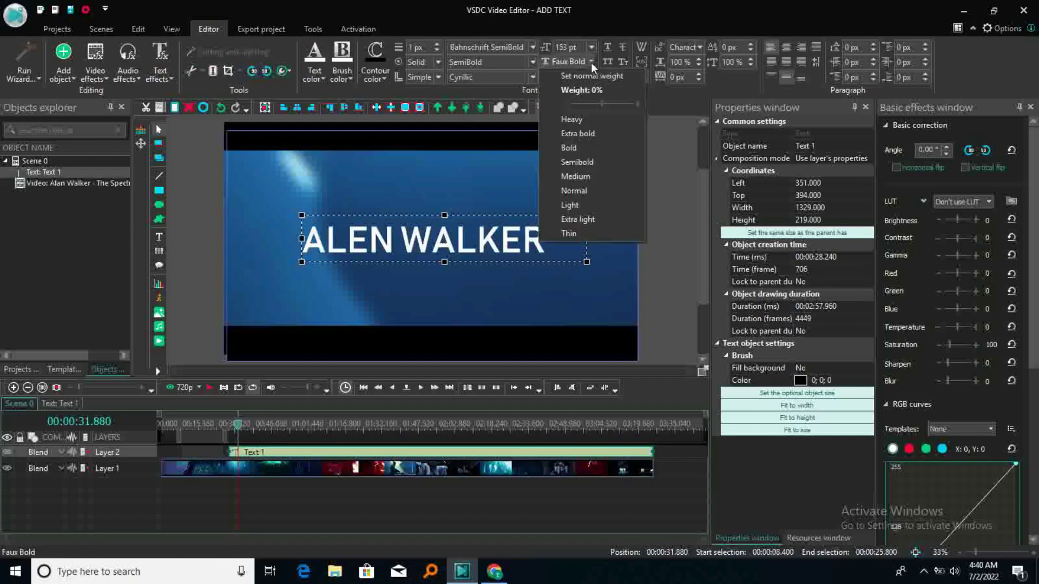
pyautogui.click(574, 122)
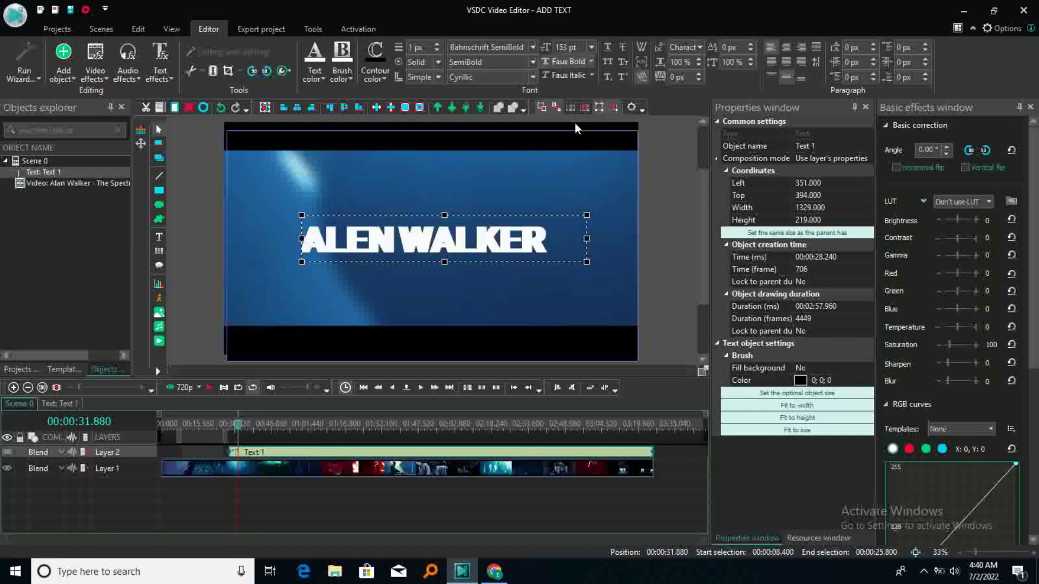
pyautogui.click(589, 62)
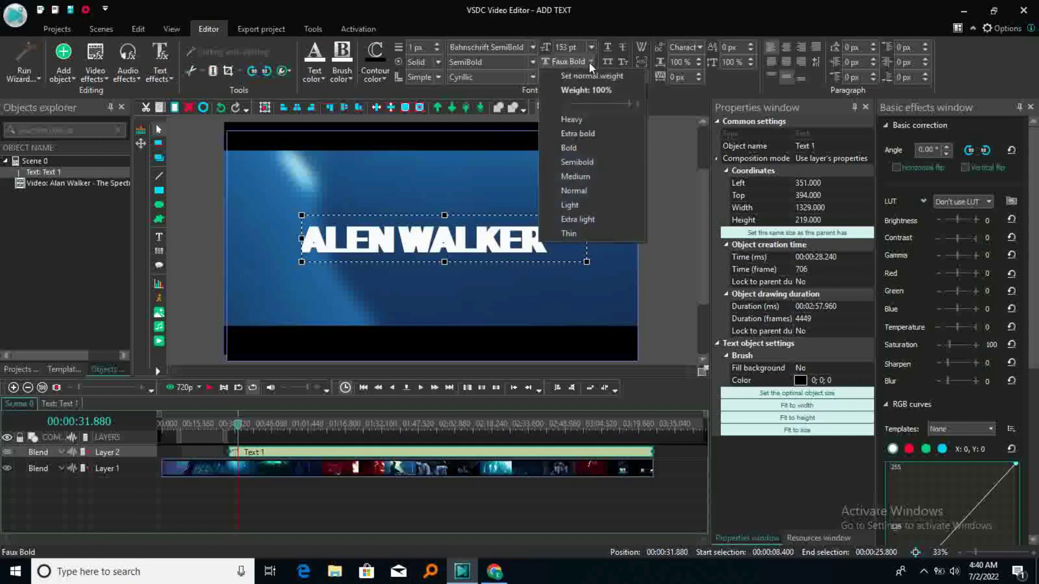
pyautogui.click(573, 145)
pyautogui.click(573, 145)
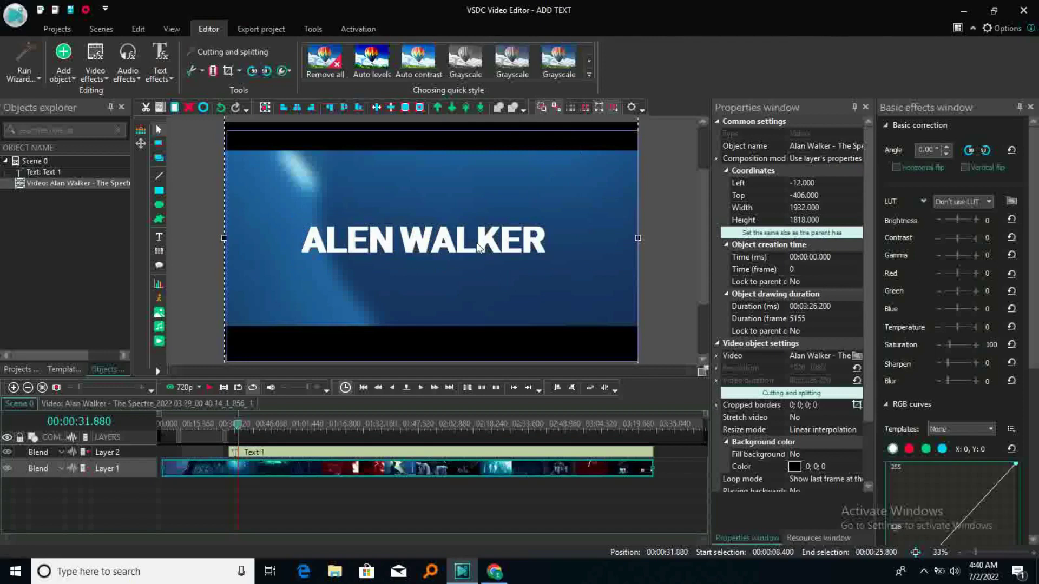
# Try faux italic angles of 30, -50 and -20 degrees on the title, and set the slant to -1 degree.
pyautogui.click(454, 249)
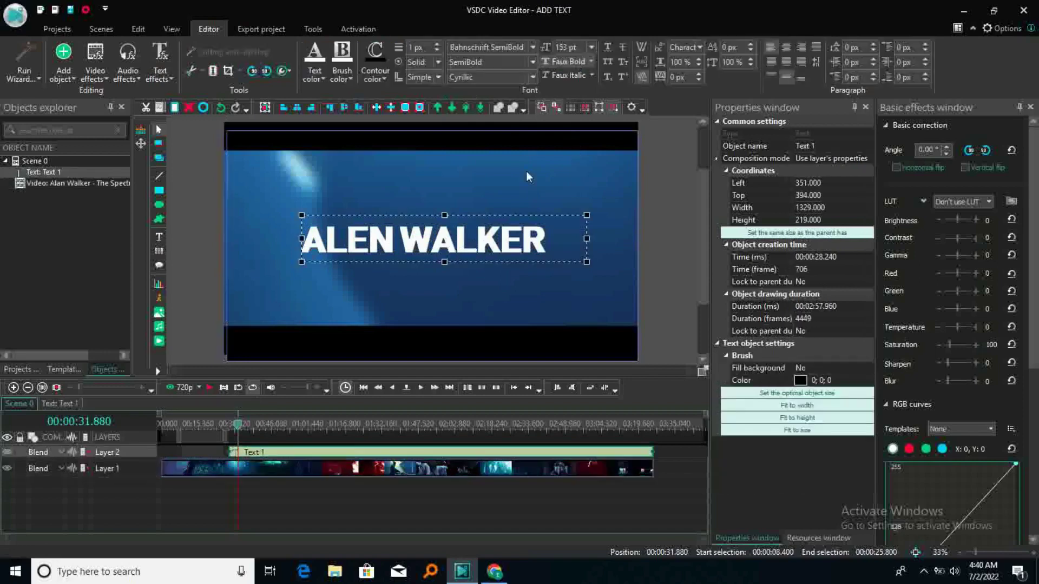
pyautogui.click(592, 73)
pyautogui.click(582, 130)
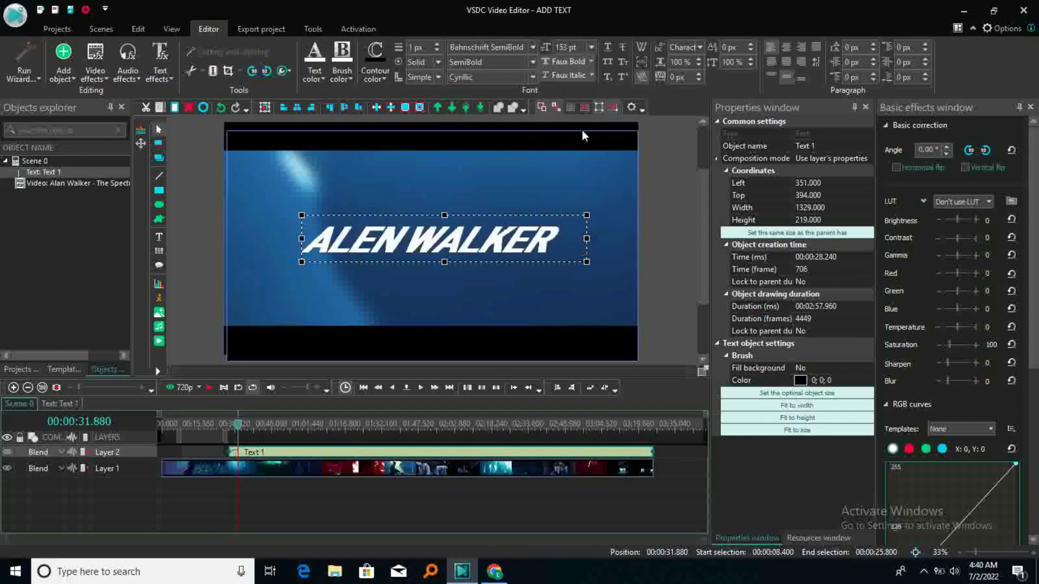
pyautogui.click(592, 74)
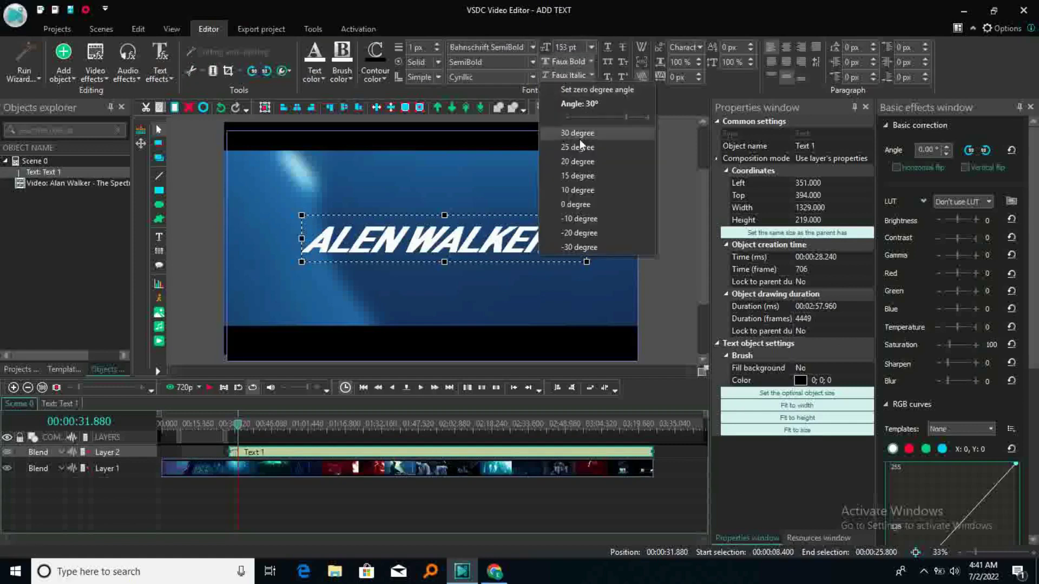
pyautogui.moveTo(626, 115); pyautogui.dragTo(576, 118)
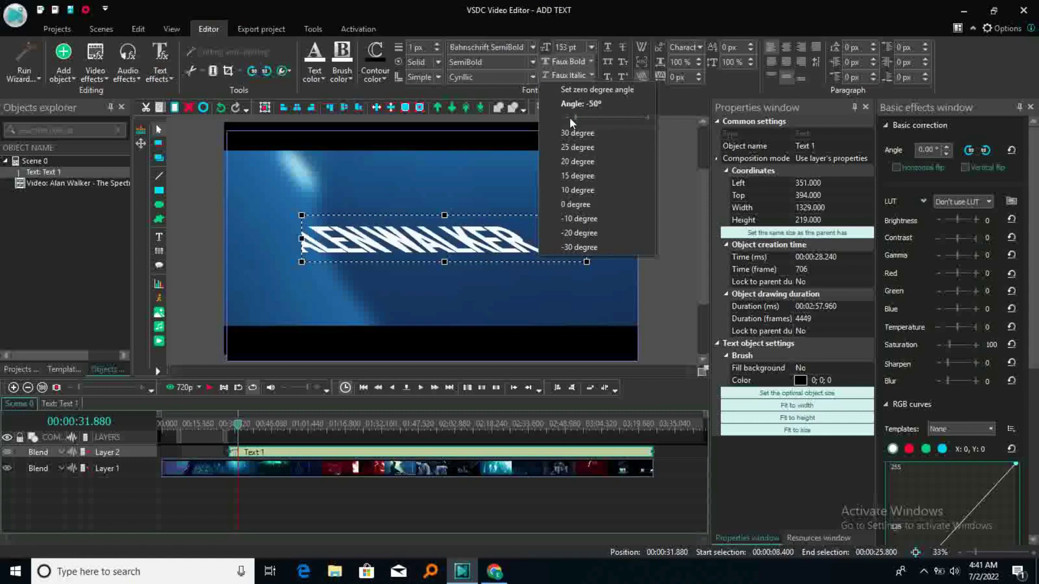
pyautogui.moveTo(574, 120); pyautogui.dragTo(594, 138)
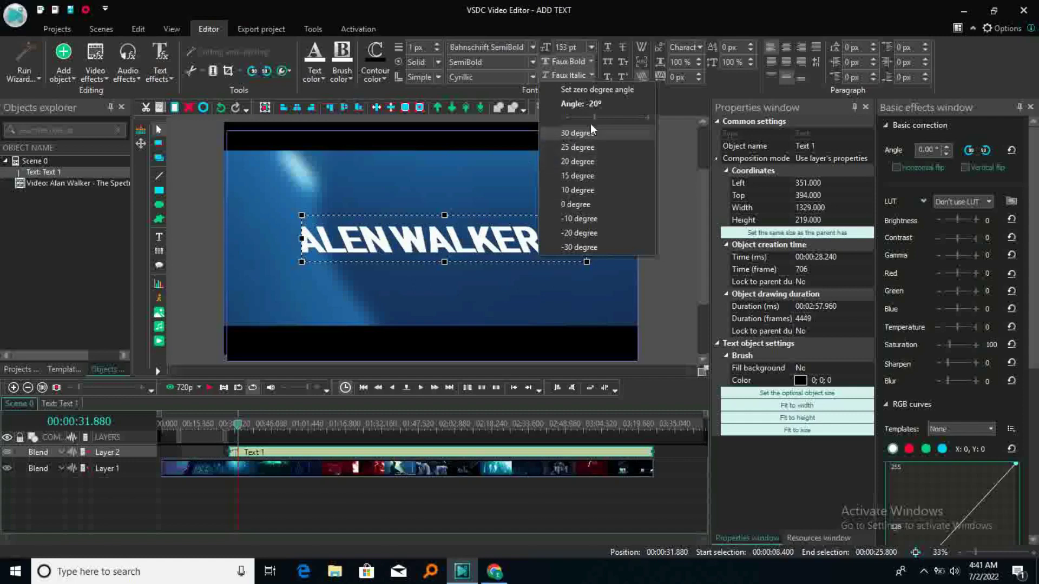
pyautogui.moveTo(593, 115)
pyautogui.mouseDown()
pyautogui.moveTo(615, 116)
pyautogui.moveTo(606, 116)
pyautogui.mouseUp()
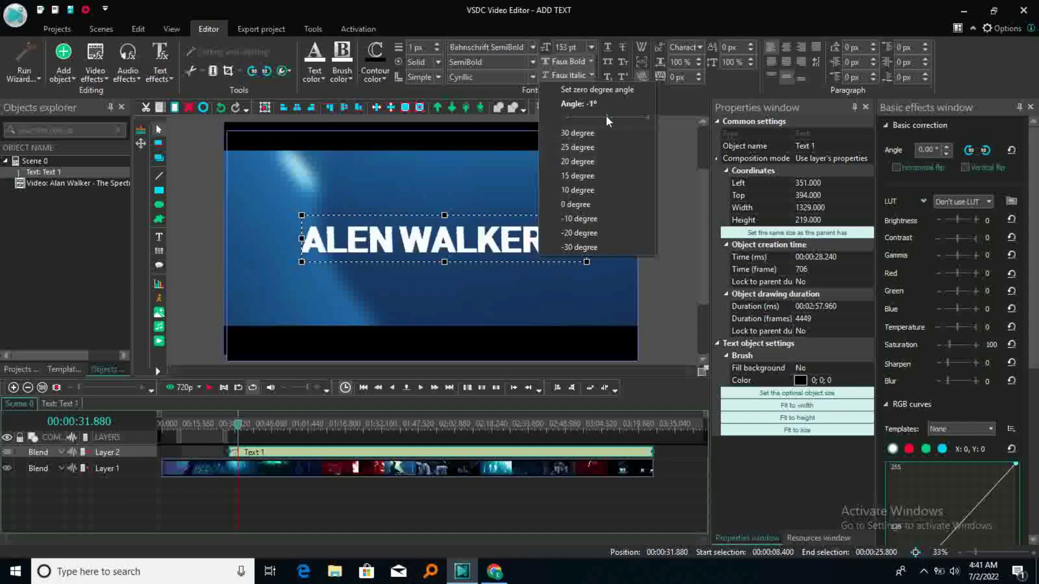
# Try a dark blue contour color on the whole title text.
pyautogui.click(508, 171)
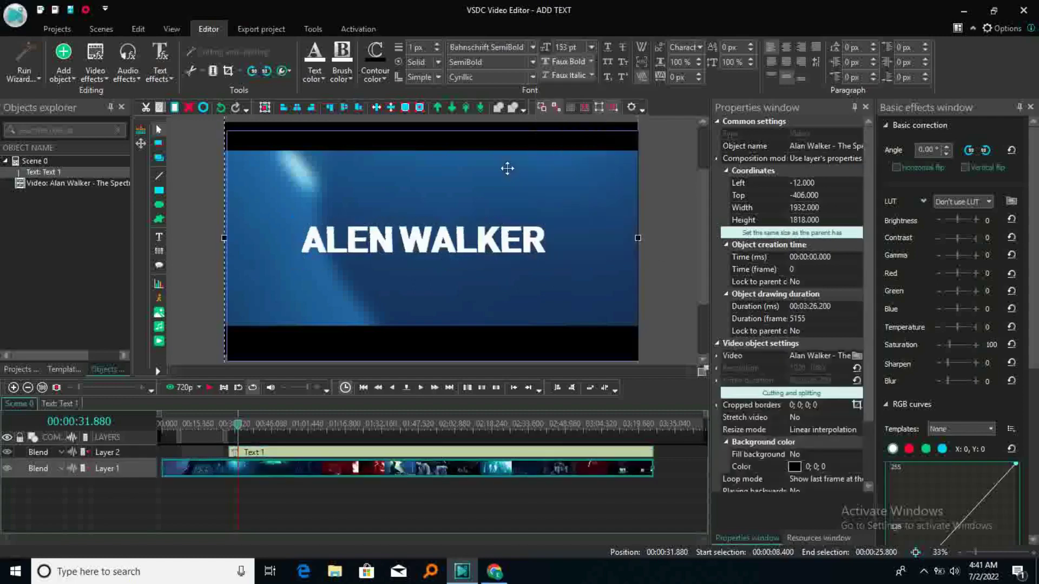
pyautogui.click(493, 238)
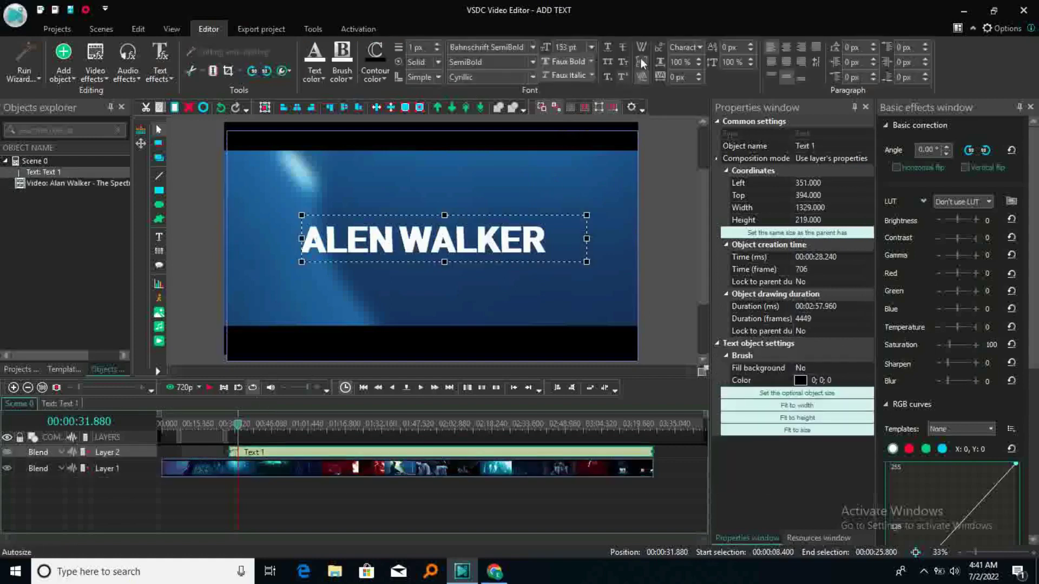
pyautogui.click(699, 47)
pyautogui.click(699, 47)
pyautogui.doubleClick(563, 243)
pyautogui.moveTo(544, 246); pyautogui.dragTo(287, 243)
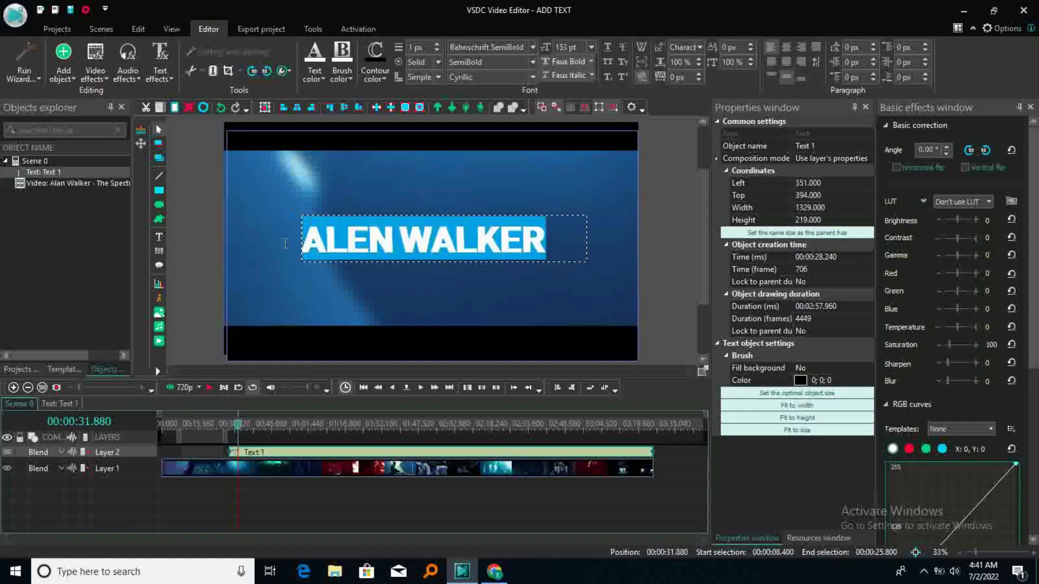
pyautogui.click(385, 78)
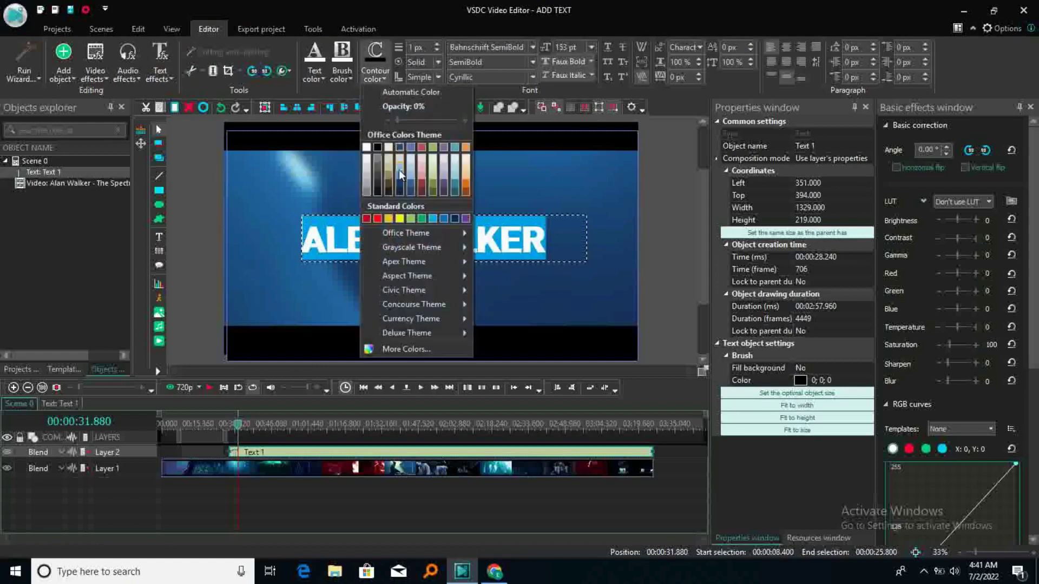
pyautogui.click(400, 185)
pyautogui.click(400, 187)
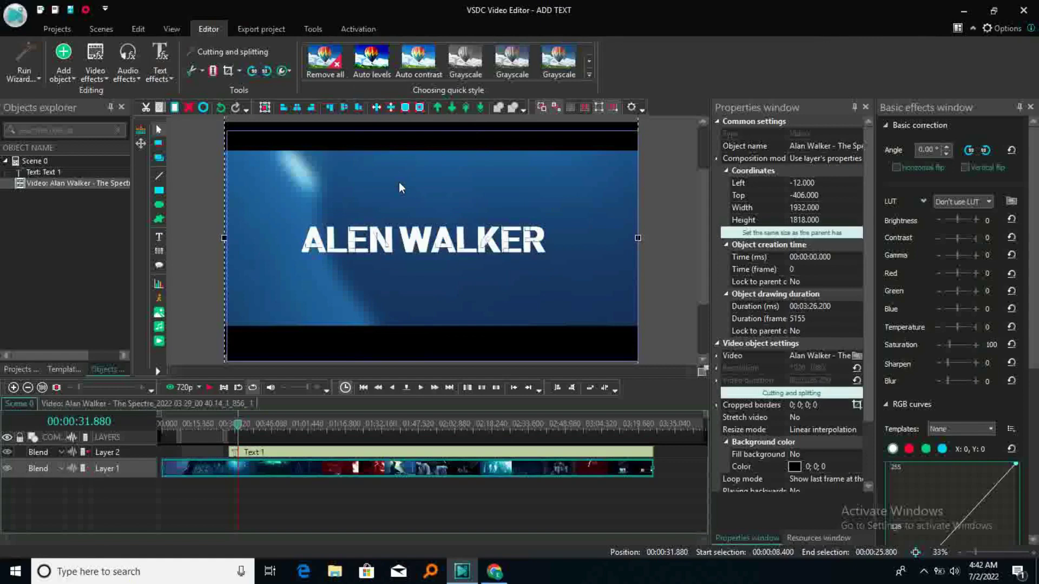
# Set the contour color of the whole title text to a dark red from the Office Colors Theme.
pyautogui.doubleClick(386, 239)
pyautogui.moveTo(545, 238); pyautogui.dragTo(242, 238)
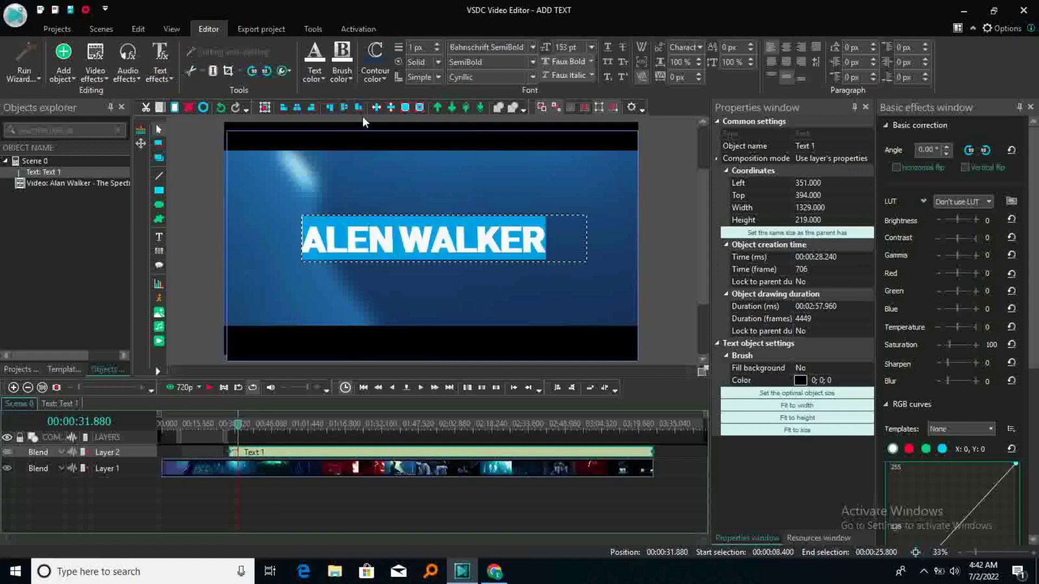
pyautogui.click(384, 79)
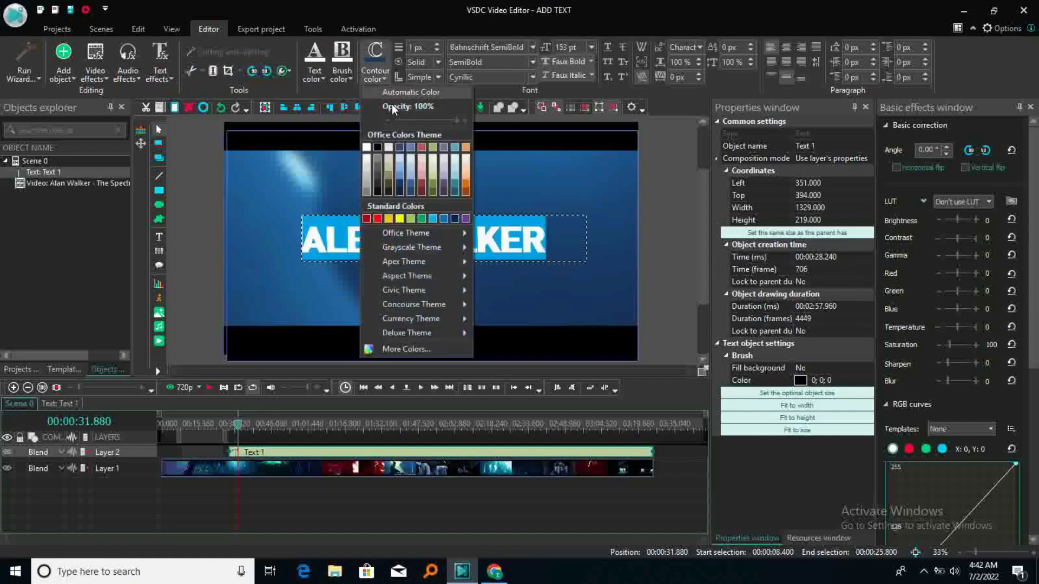
pyautogui.click(420, 185)
pyautogui.click(421, 185)
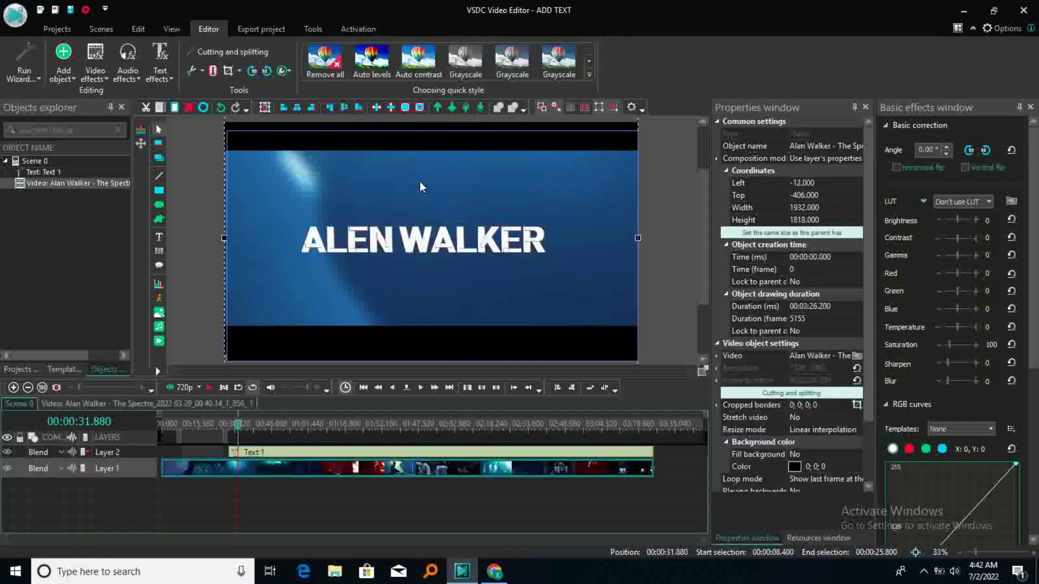
# Try a light tan brush color behind the whole title text.
pyautogui.click(422, 240)
pyautogui.doubleClick(422, 240)
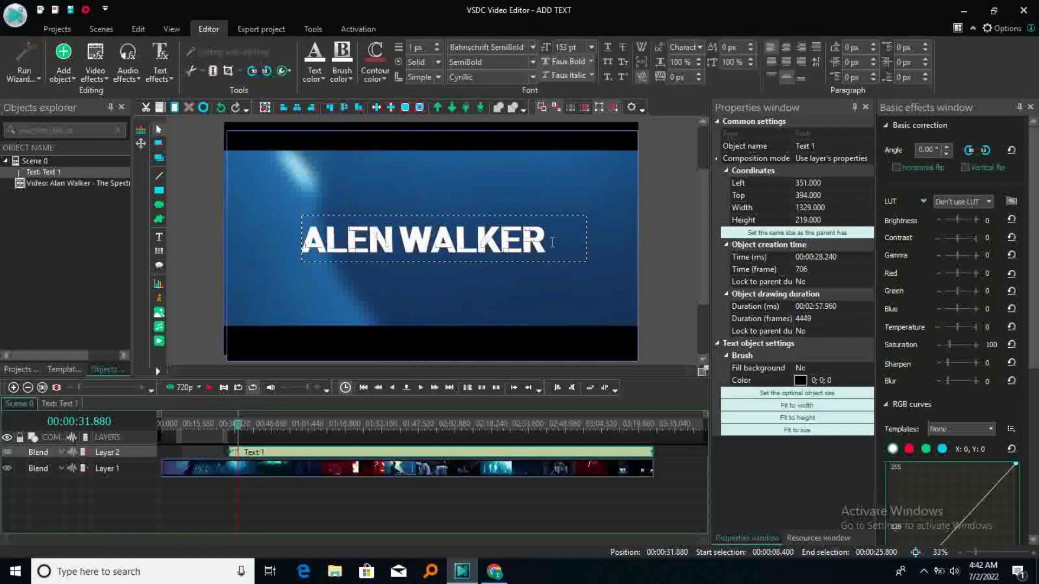
pyautogui.moveTo(552, 242); pyautogui.dragTo(274, 245)
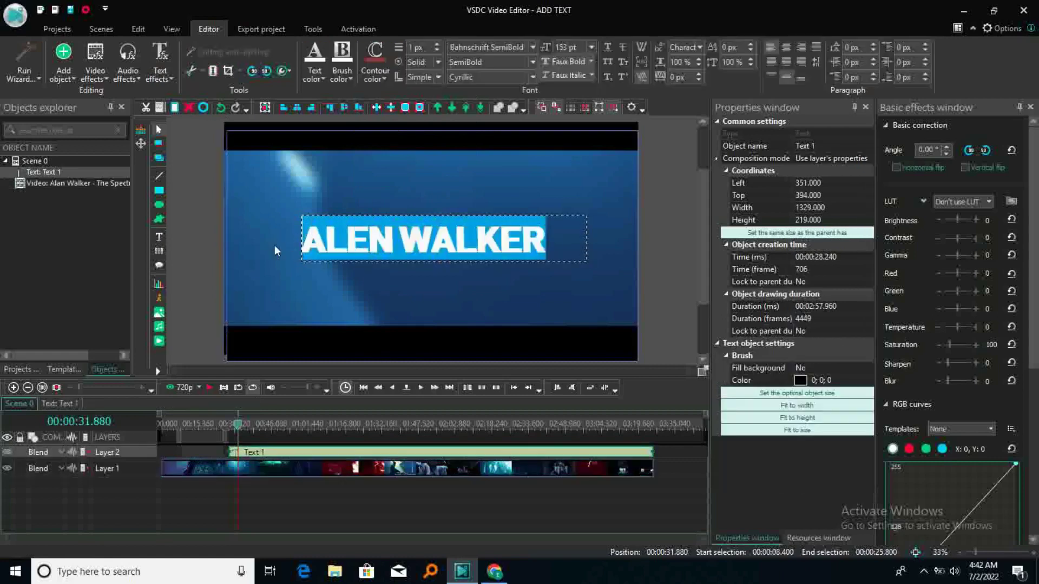
pyautogui.click(351, 77)
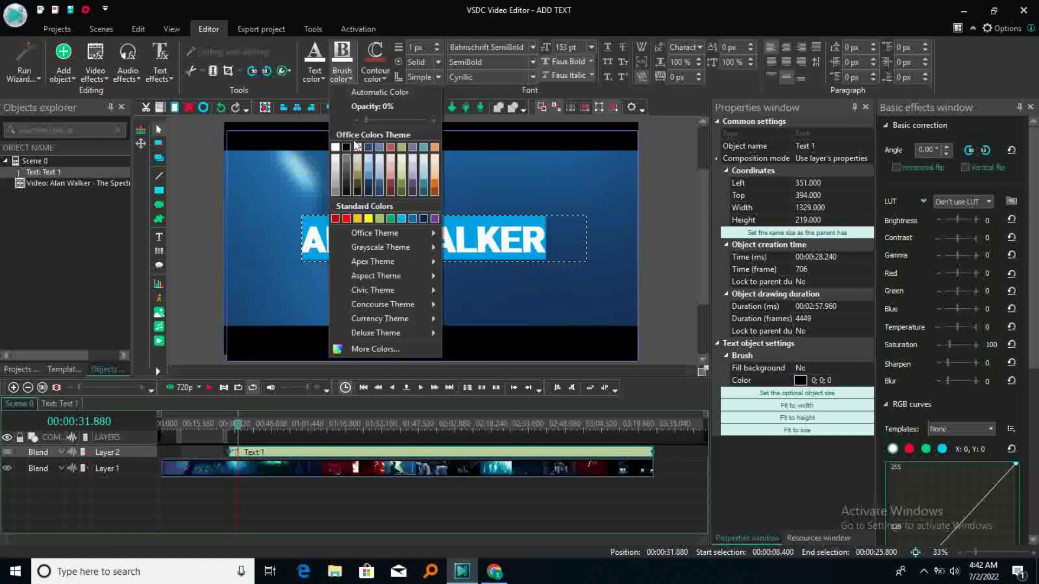
pyautogui.click(356, 157)
pyautogui.click(355, 158)
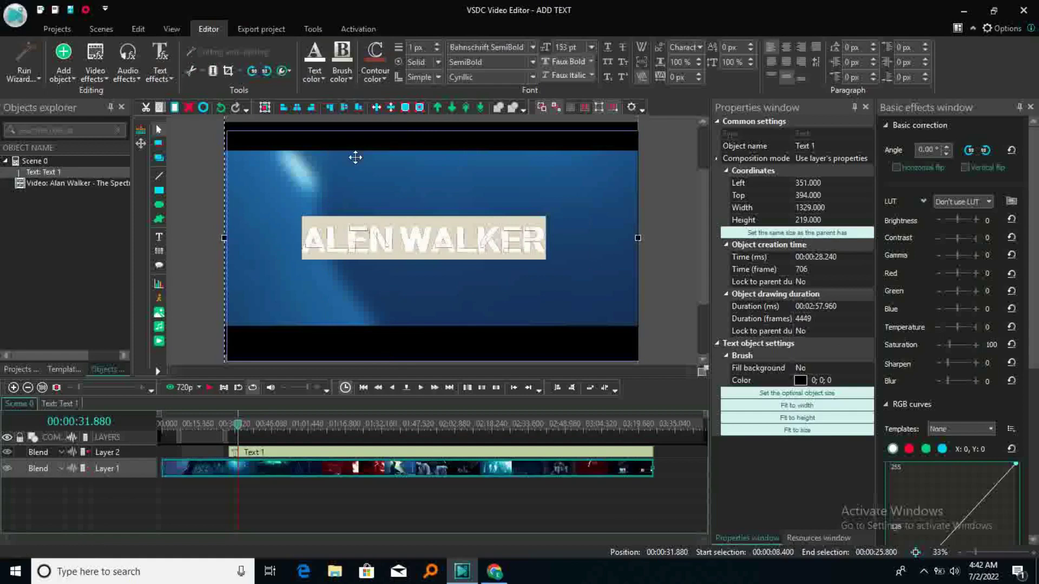
# Set the brush color behind the whole title text to a darker olive tan from the Office Colors Theme.
pyautogui.click(384, 234)
pyautogui.doubleClick(384, 233)
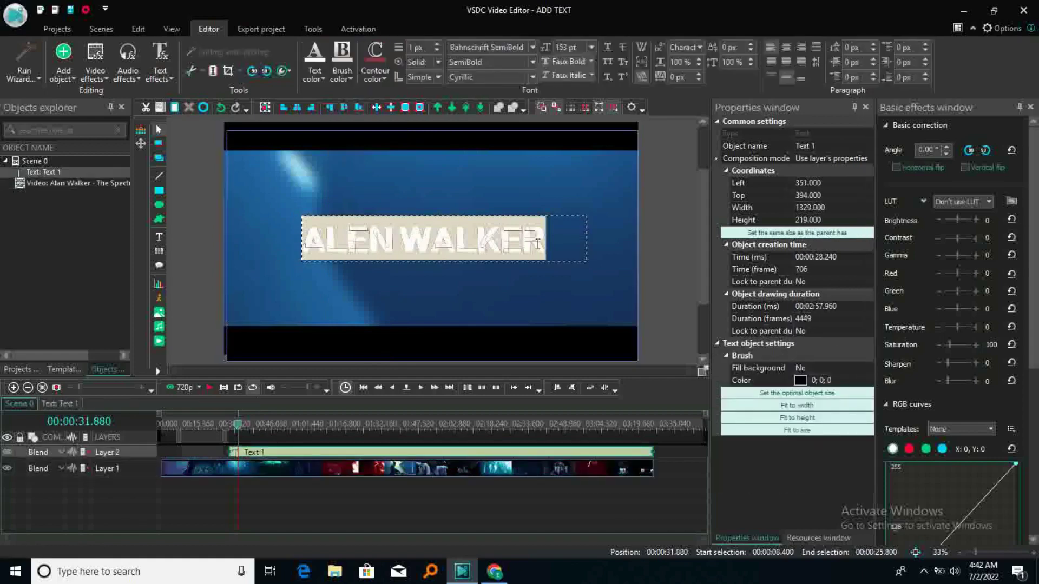
pyautogui.moveTo(544, 243)
pyautogui.mouseDown()
pyautogui.moveTo(324, 225)
pyautogui.moveTo(301, 232)
pyautogui.mouseUp()
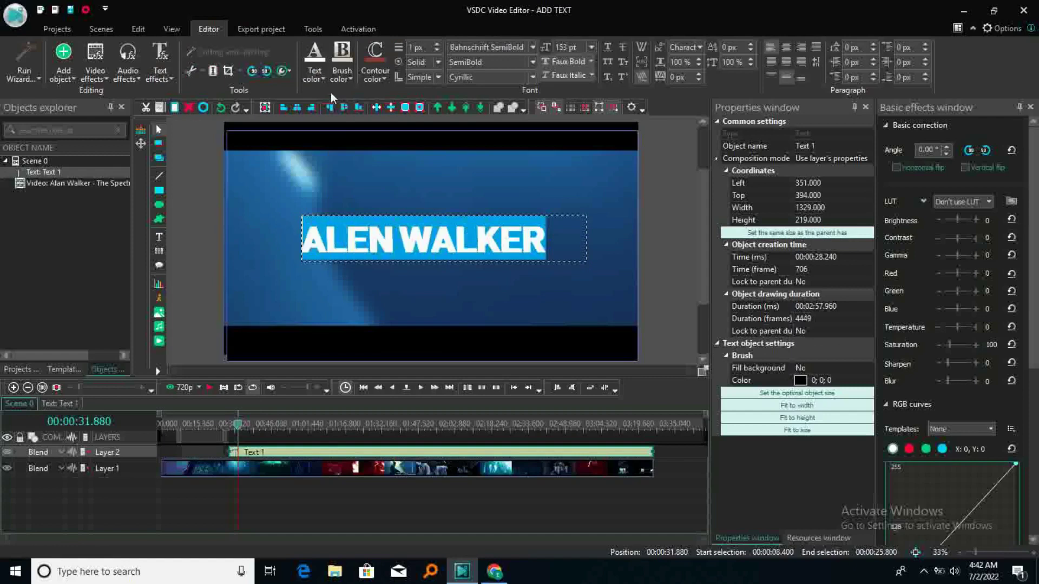
pyautogui.click(349, 75)
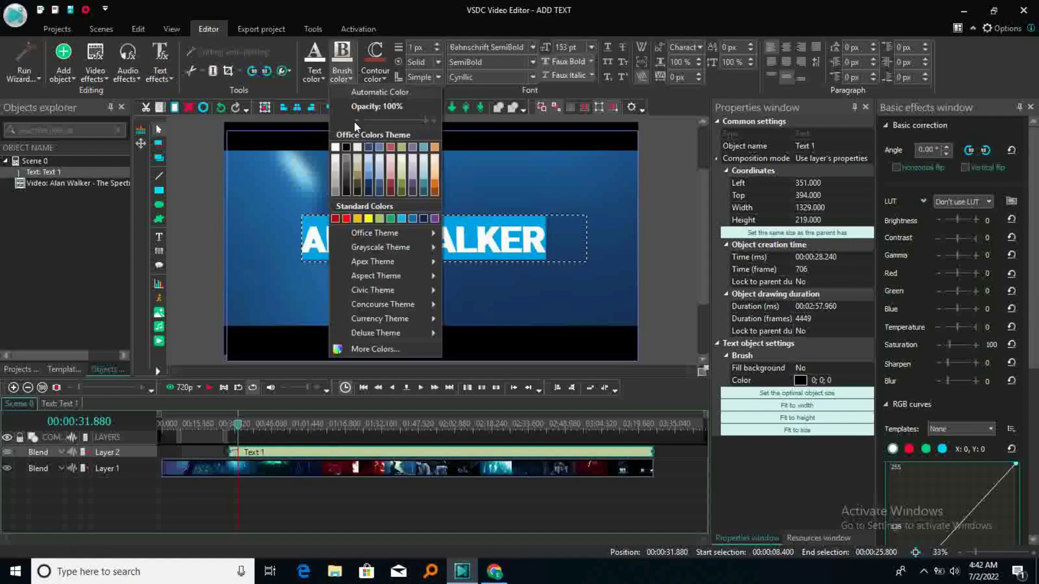
pyautogui.click(357, 172)
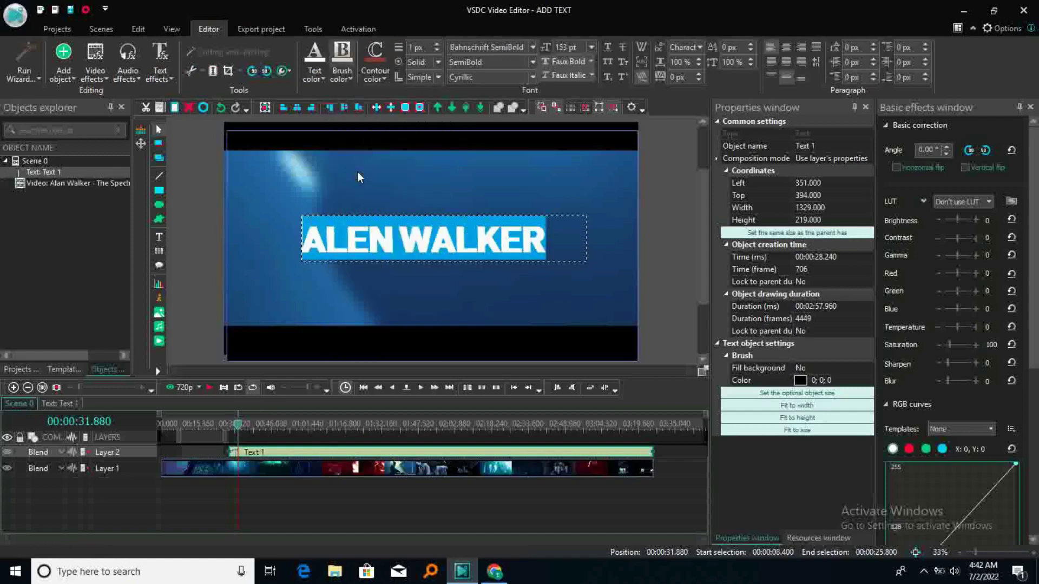
pyautogui.click(357, 172)
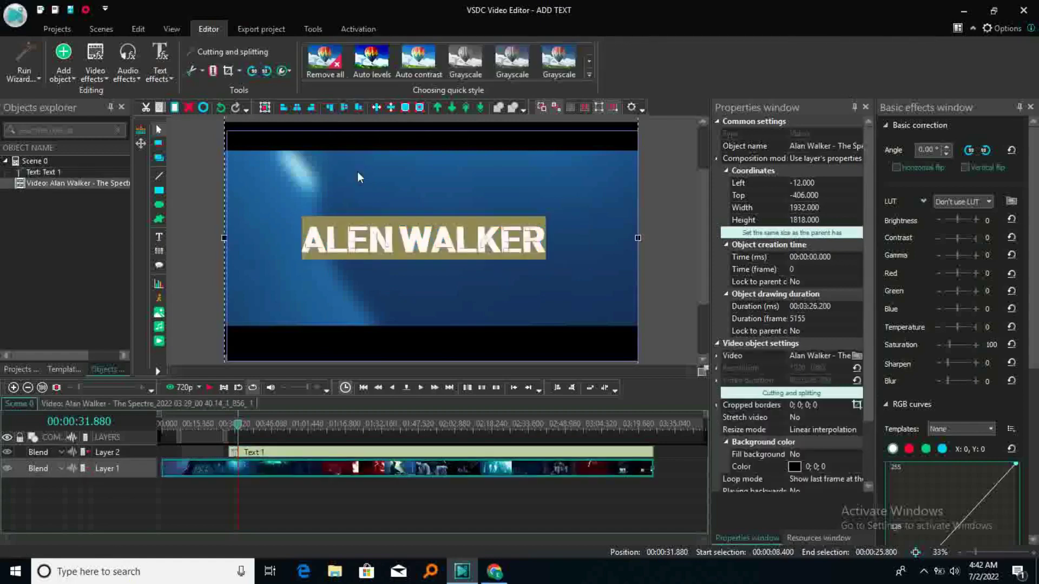
# Move the title slightly right and up in the frame, to about 397 from the left and 388 from the top.
pyautogui.click(395, 245)
pyautogui.moveTo(395, 245); pyautogui.dragTo(404, 239)
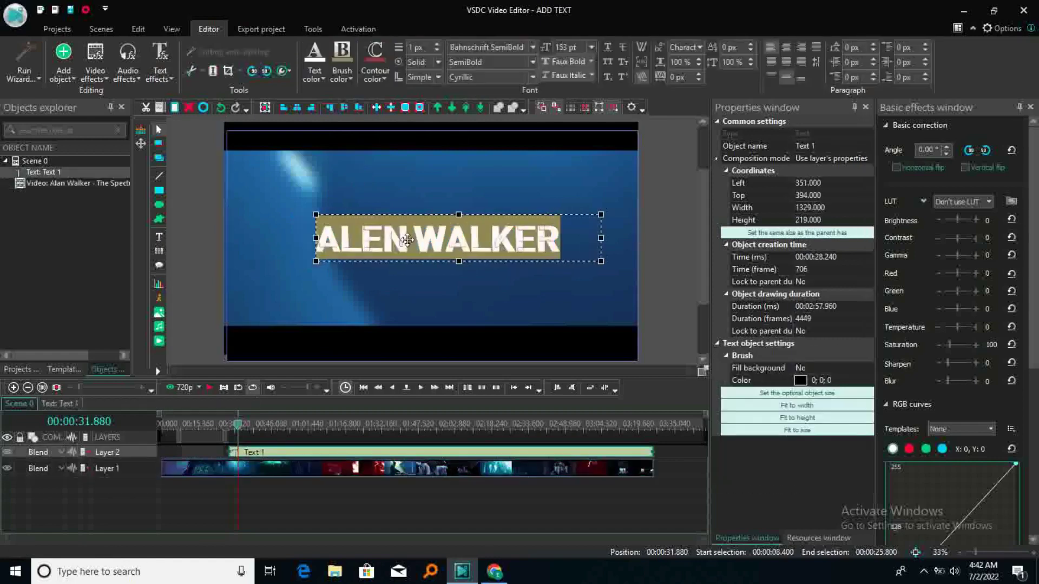
pyautogui.click(398, 180)
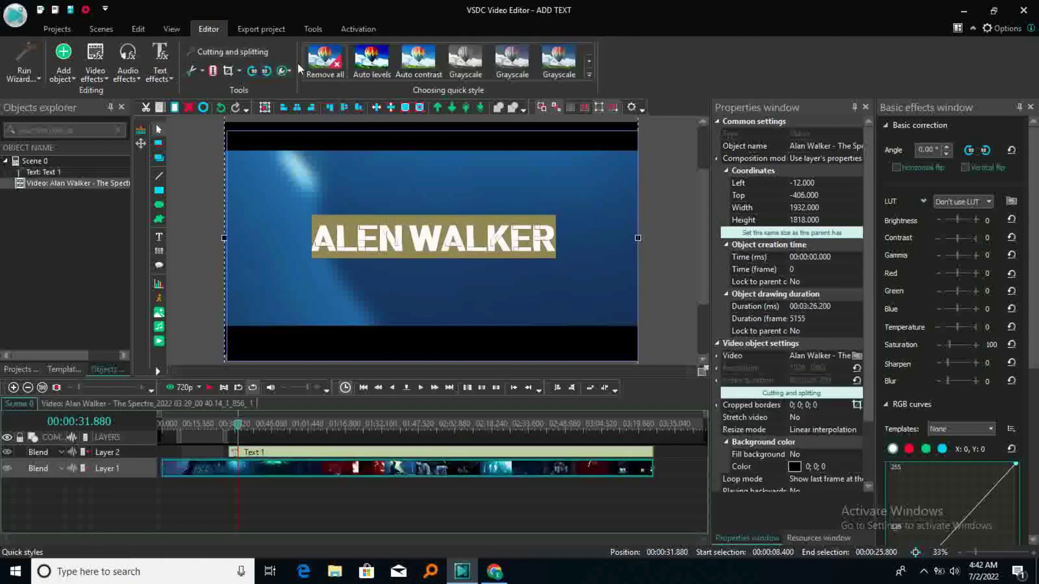
# Try a very dark brown text color on the whole title.
pyautogui.click(384, 239)
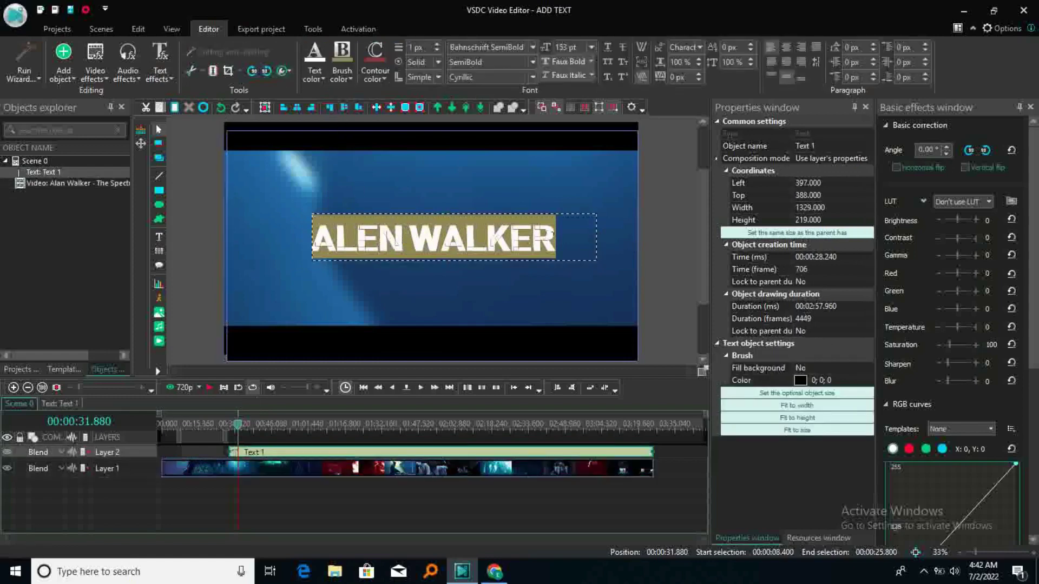
pyautogui.moveTo(554, 238); pyautogui.dragTo(288, 228)
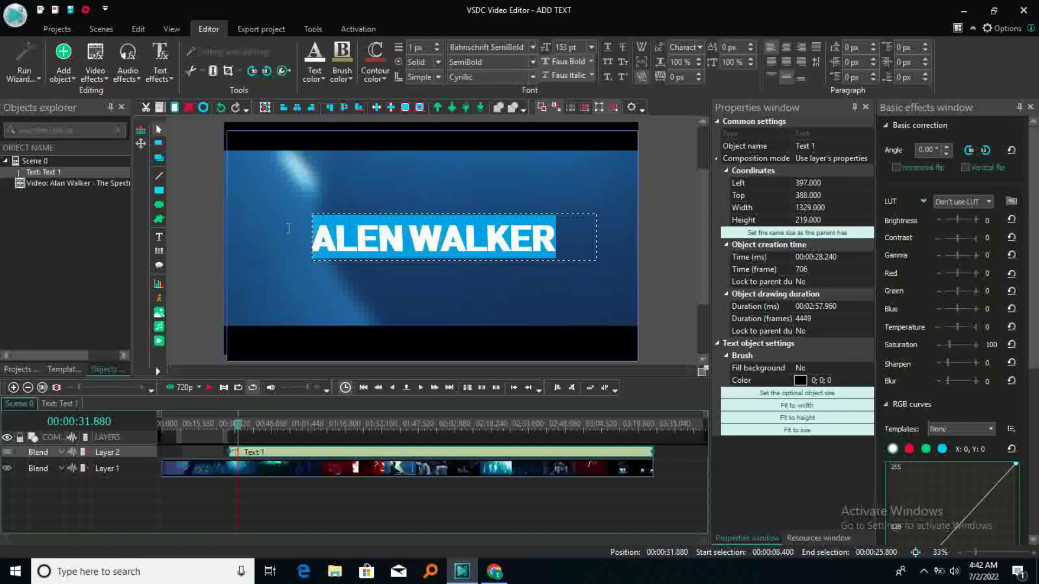
pyautogui.click(324, 77)
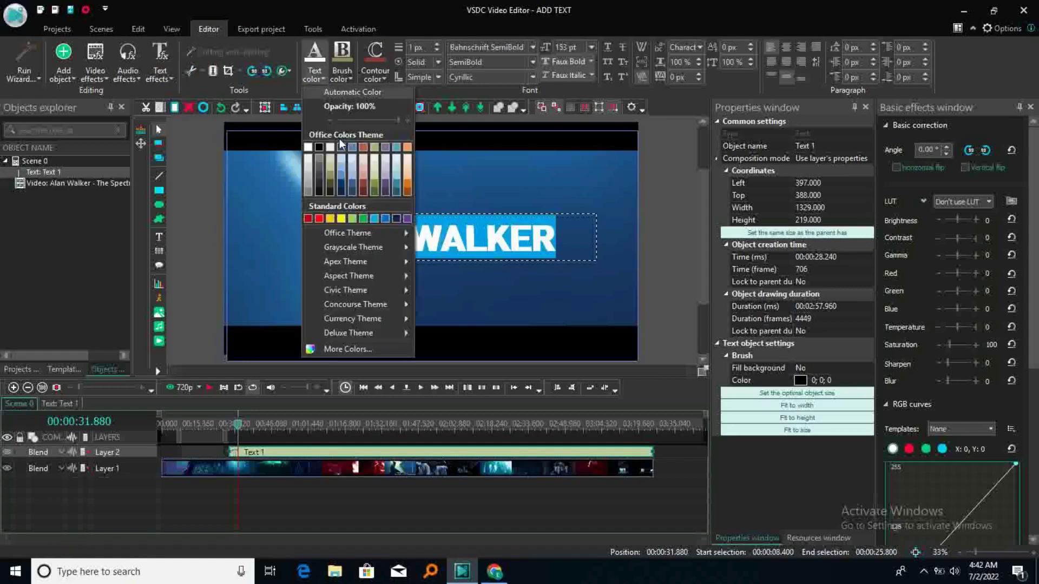
pyautogui.click(329, 189)
pyautogui.click(329, 189)
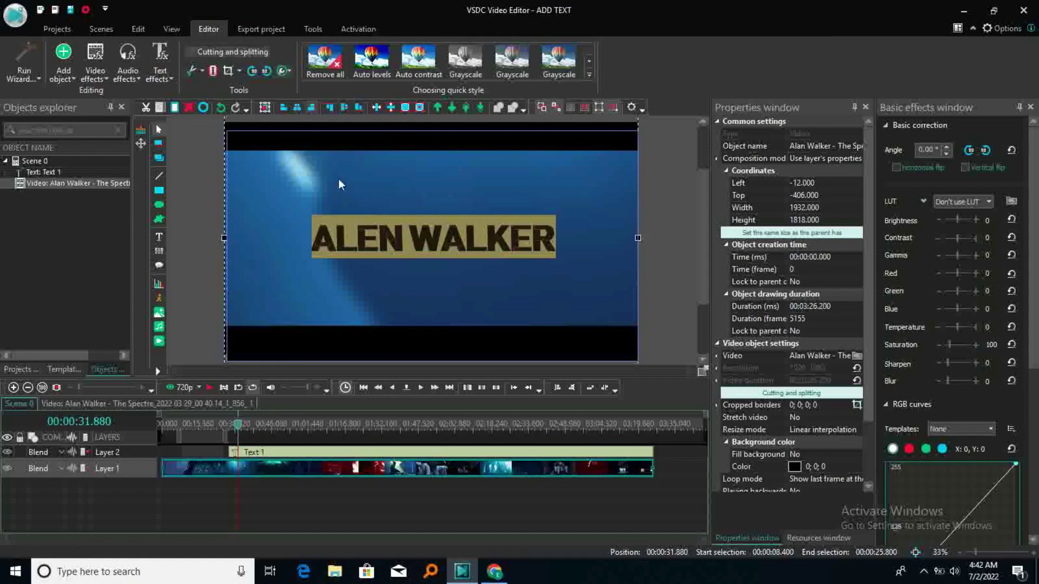
# Set the text color of the whole title to the standard yellow.
pyautogui.click(415, 249)
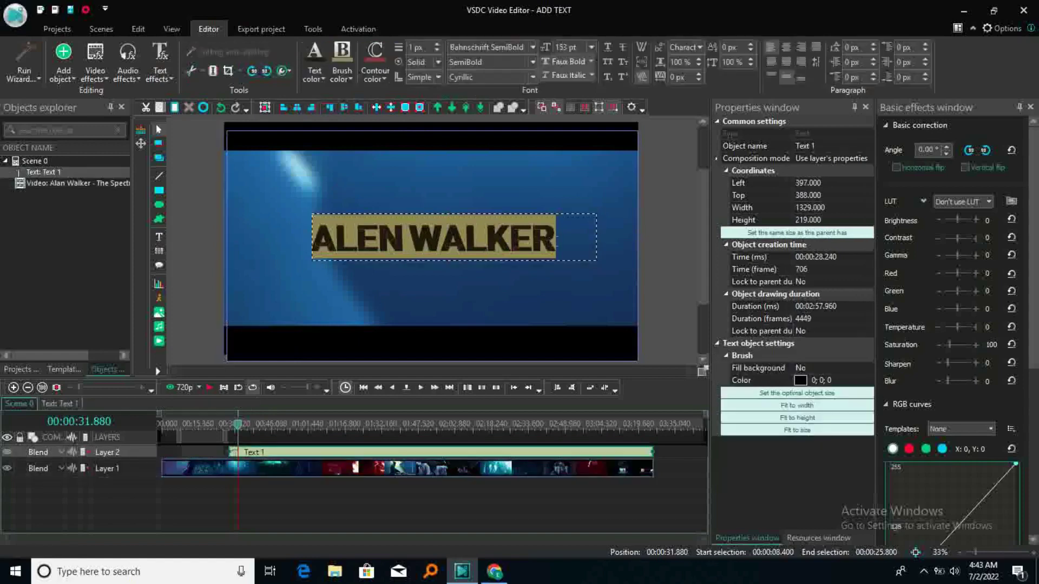
pyautogui.moveTo(555, 240); pyautogui.dragTo(318, 236)
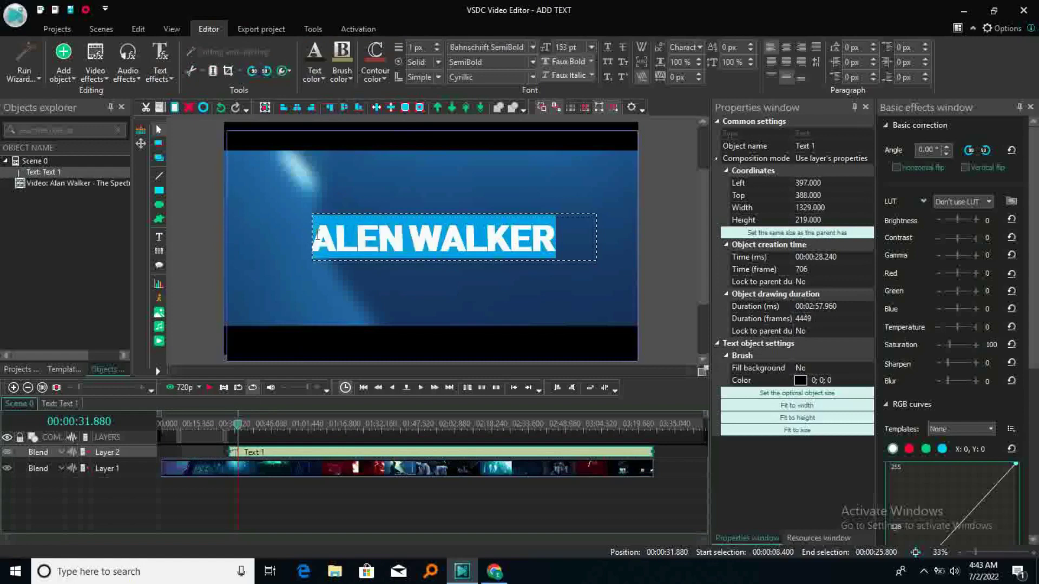
pyautogui.click(324, 76)
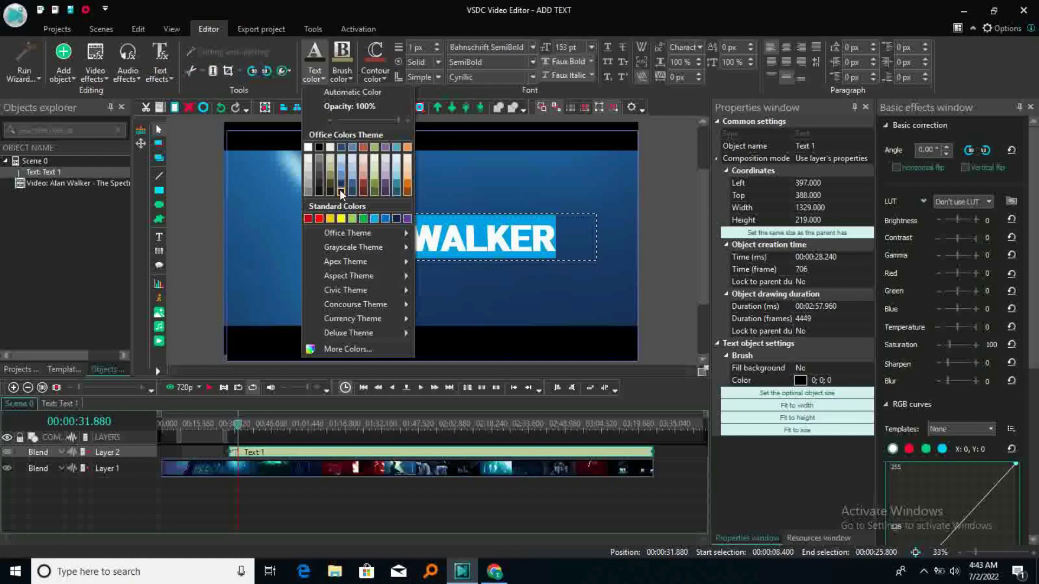
pyautogui.click(342, 218)
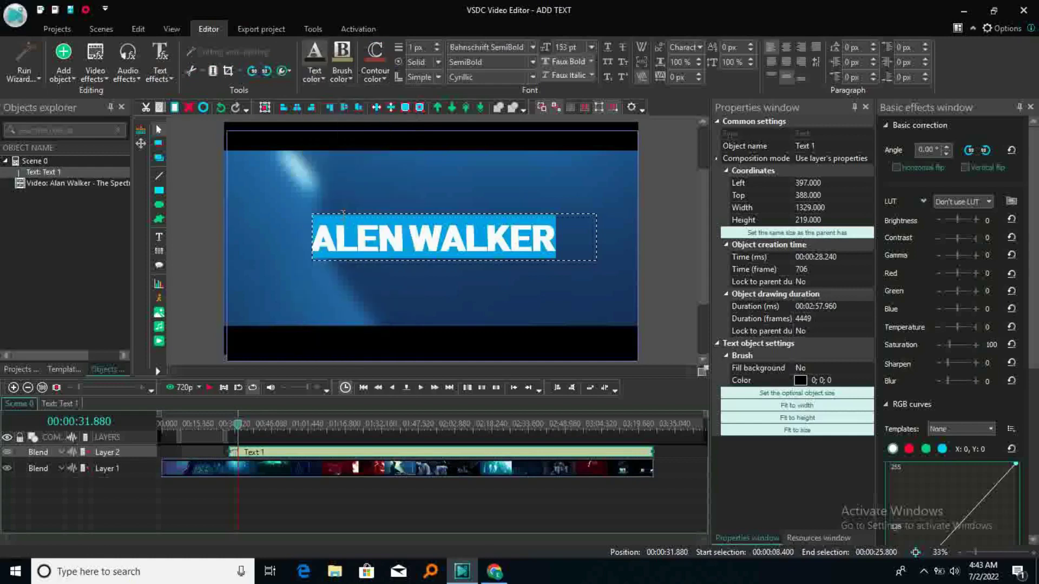
pyautogui.click(372, 173)
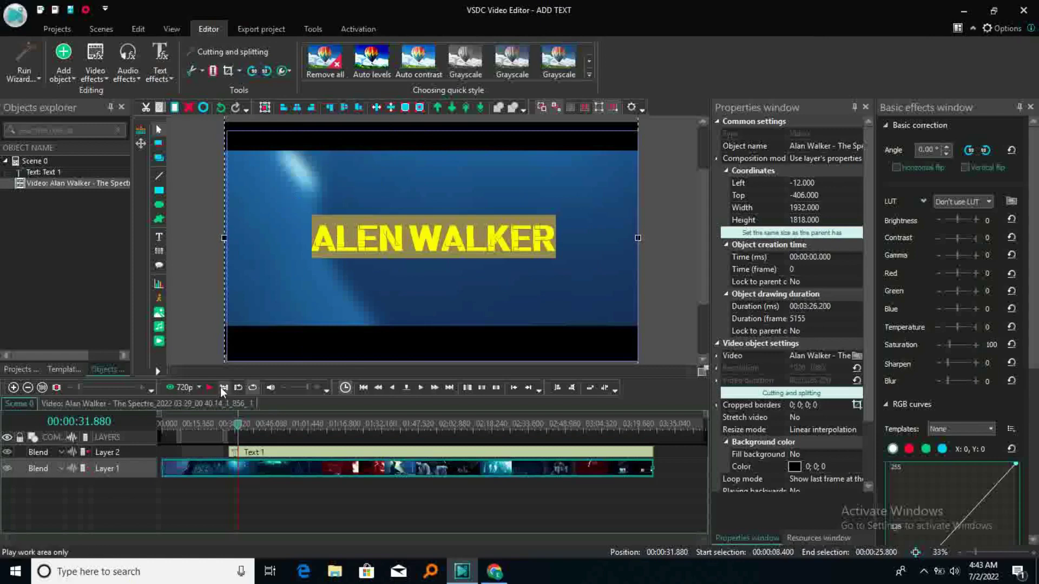
# Play the scene from about 27 seconds, just before the title's start, to preview how the title appears over the video.
pyautogui.moveTo(240, 422); pyautogui.dragTo(228, 429)
pyautogui.press('space')
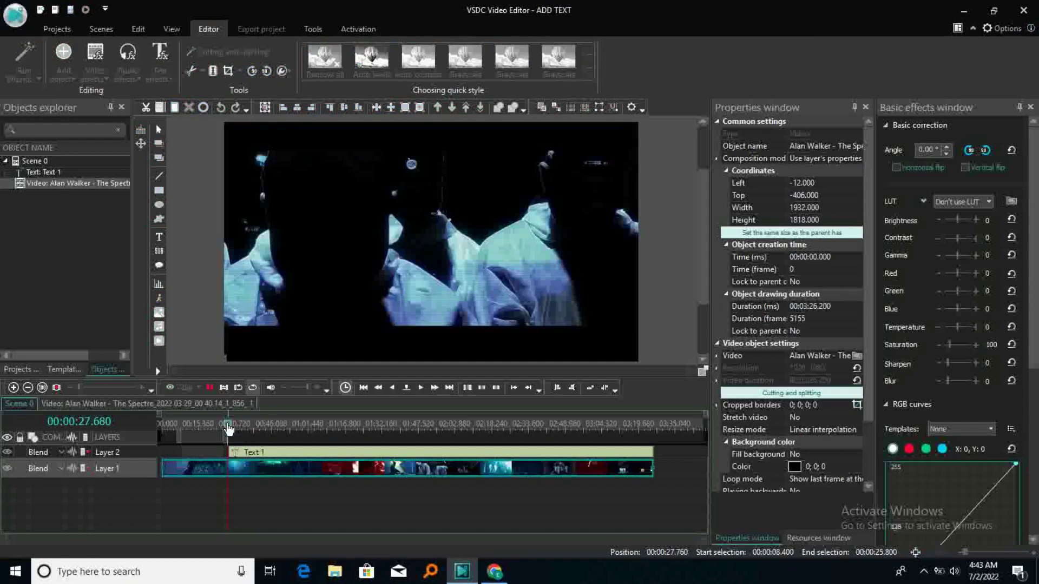
pyautogui.press('space')
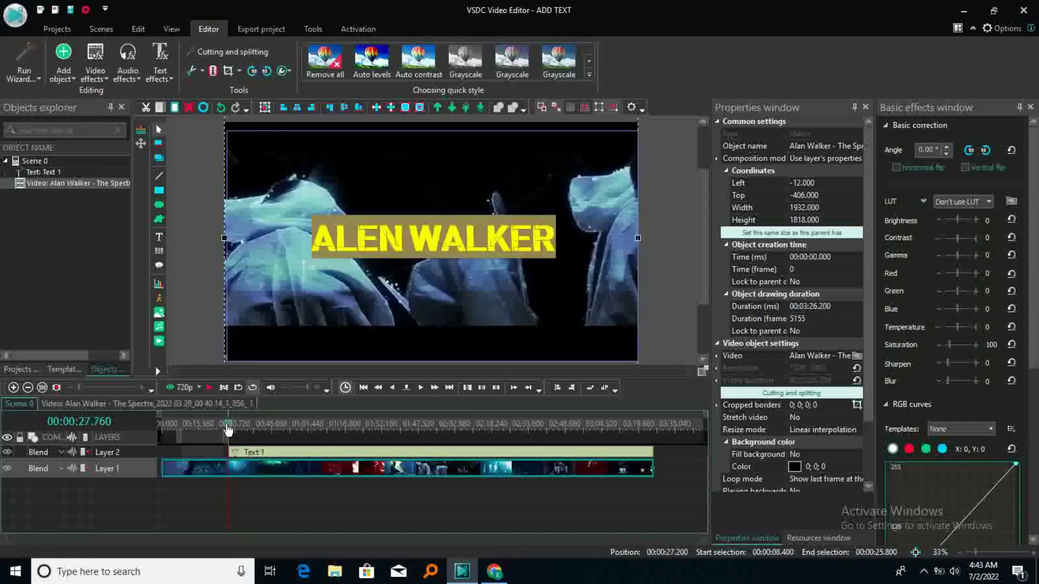
pyautogui.click(227, 429)
pyautogui.press('space')
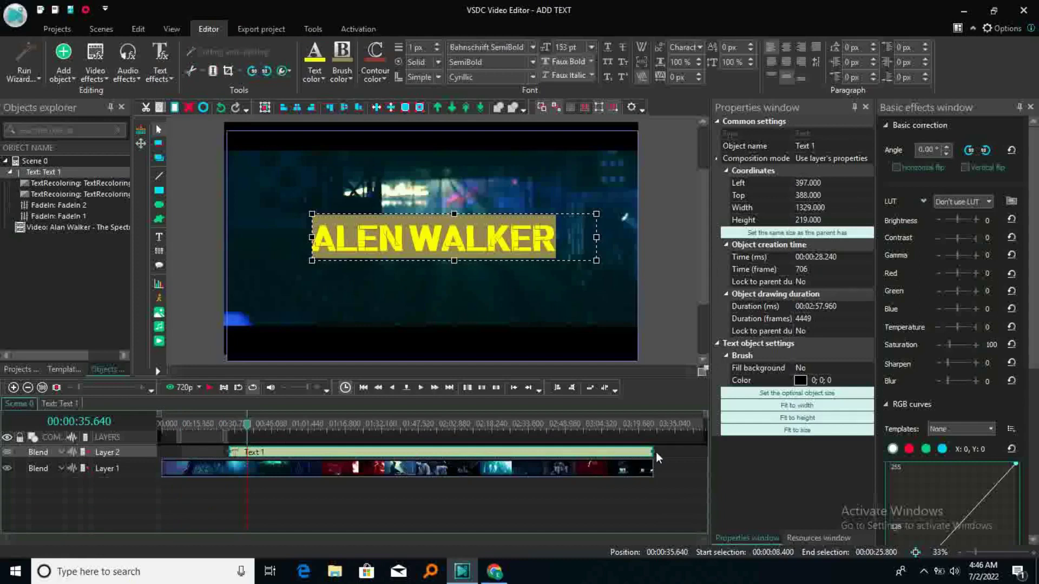
# Shorten the title's duration to 18.240 s and add a Fade In transparency effect on a new layer from the start of the title.
pyautogui.moveTo(654, 452); pyautogui.dragTo(272, 469)
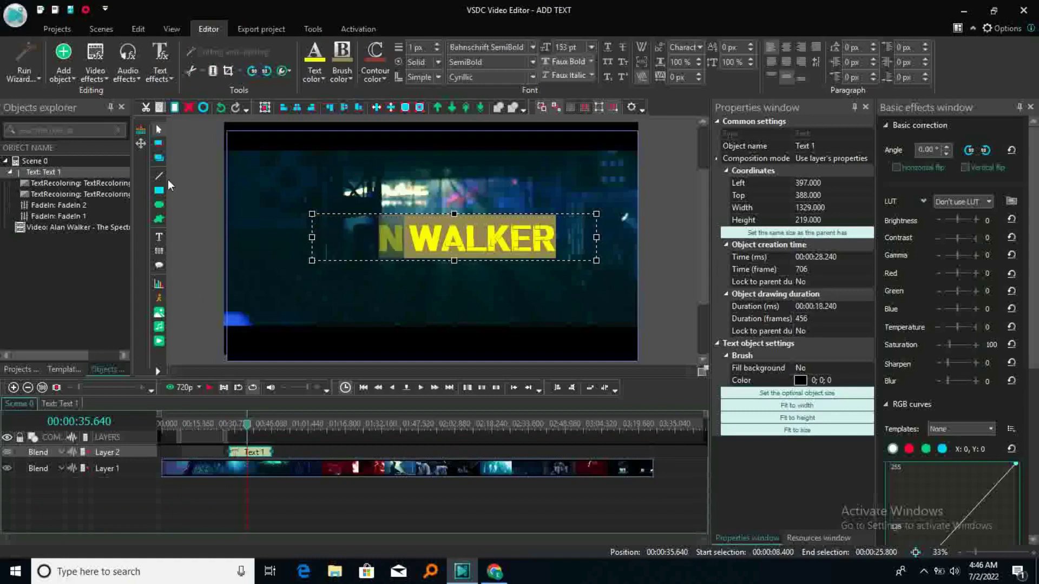
pyautogui.click(107, 74)
pyautogui.moveTo(122, 139)
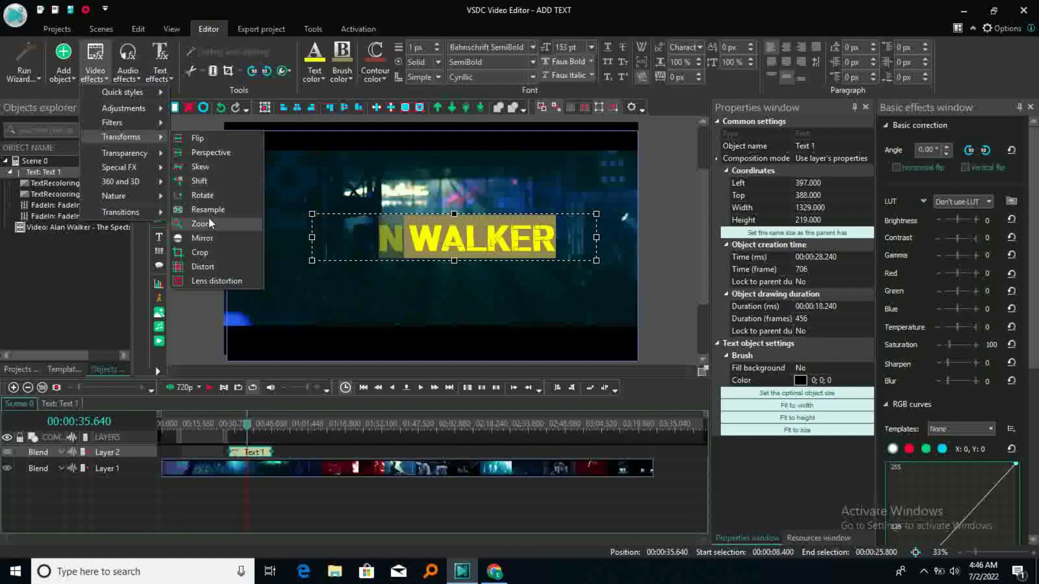
pyautogui.moveTo(135, 154)
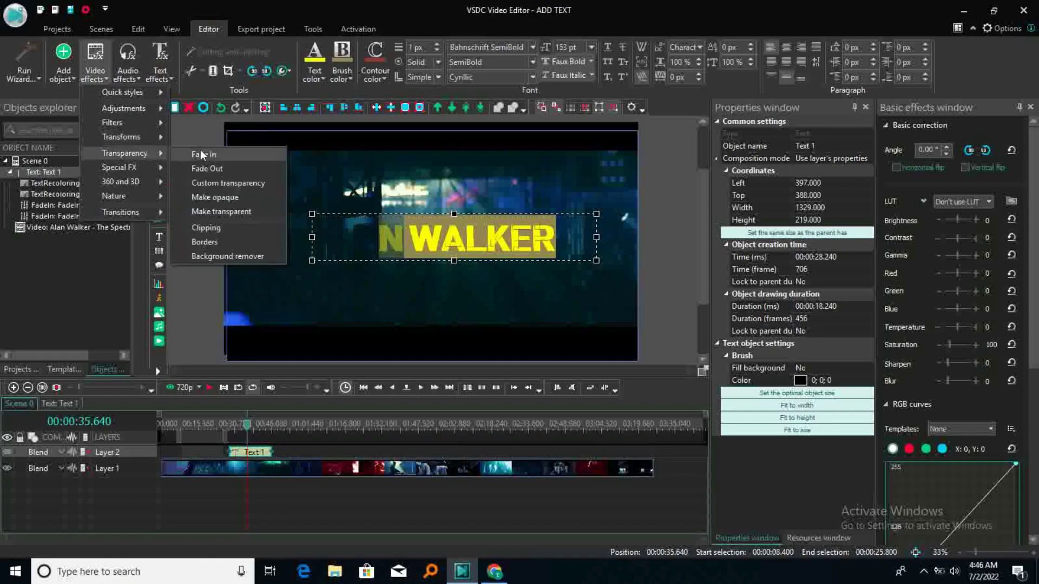
pyautogui.click(204, 154)
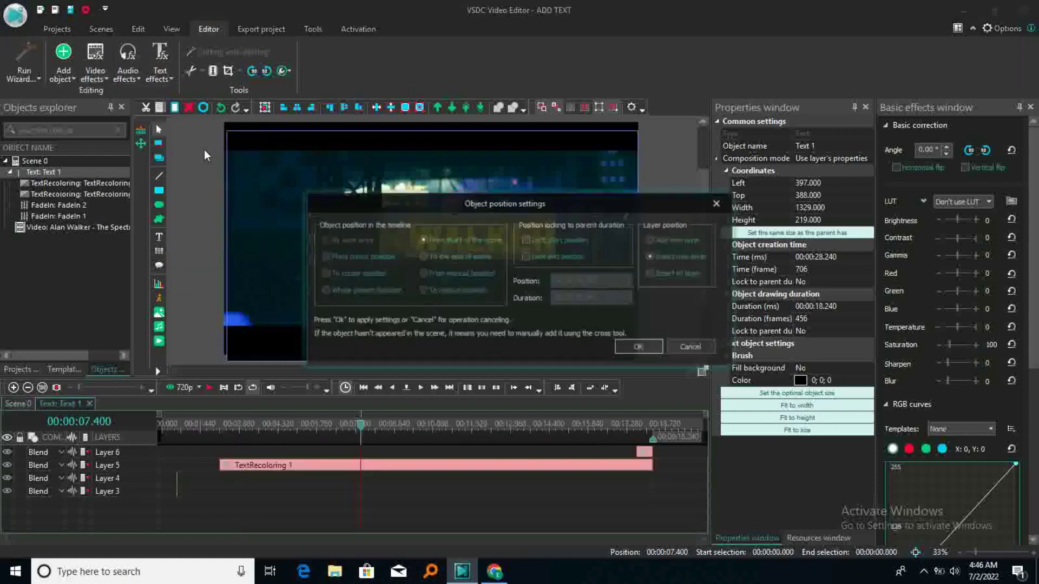
pyautogui.click(637, 347)
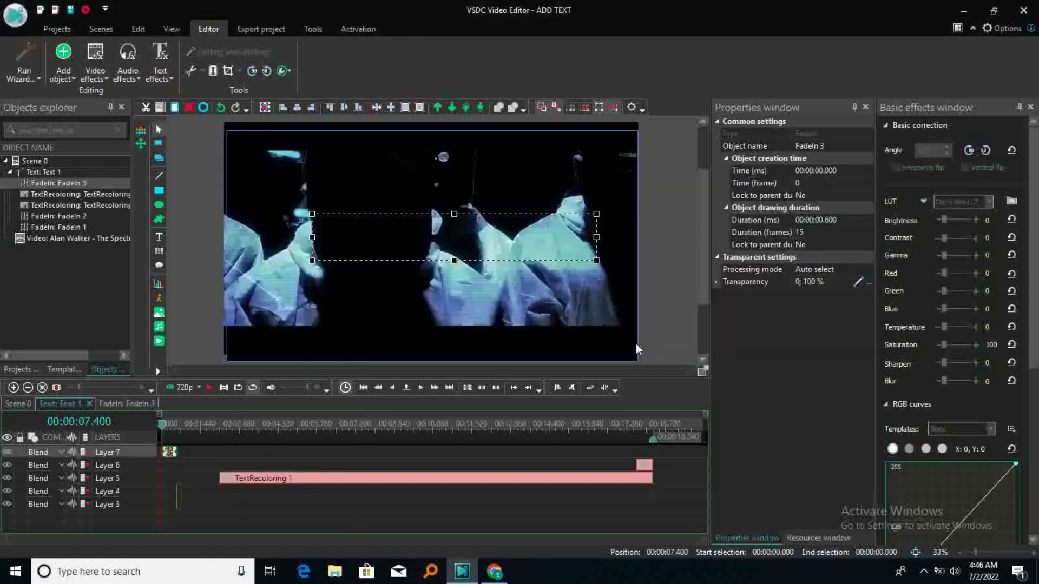
# Trim the title's TextRecoloring 1 fade-out effect to start at 8.240 s and last 10 s, previewing the text animation.
pyautogui.click(206, 393)
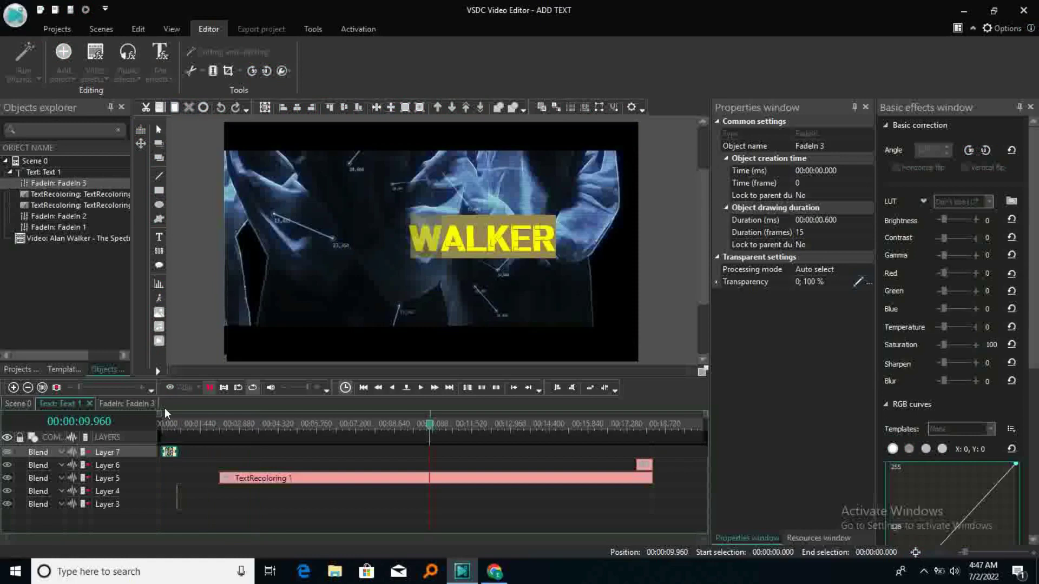
pyautogui.click(210, 387)
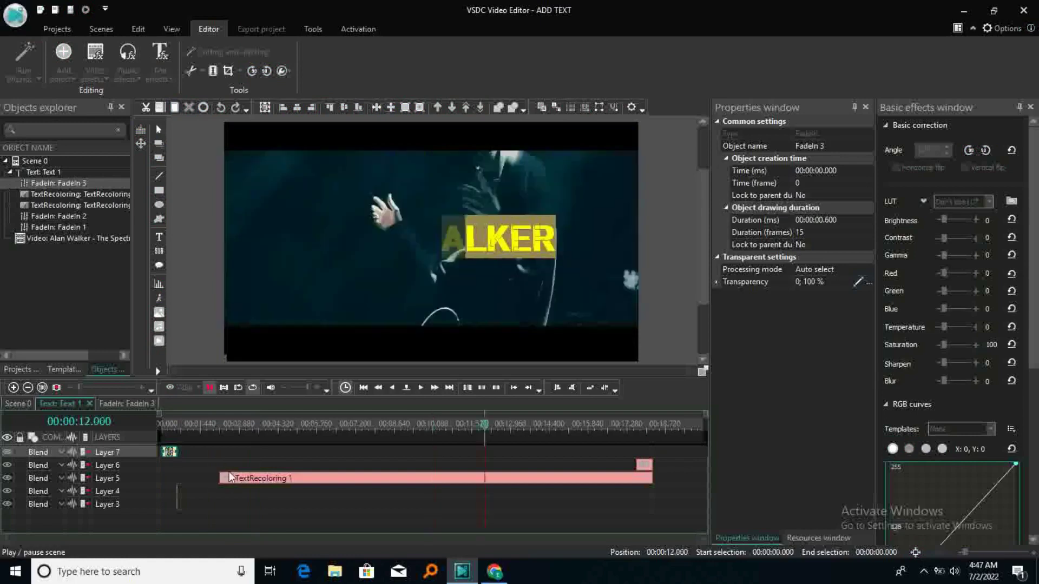
pyautogui.moveTo(229, 479); pyautogui.dragTo(383, 482)
pyautogui.moveTo(487, 427); pyautogui.dragTo(336, 431)
pyautogui.press('space')
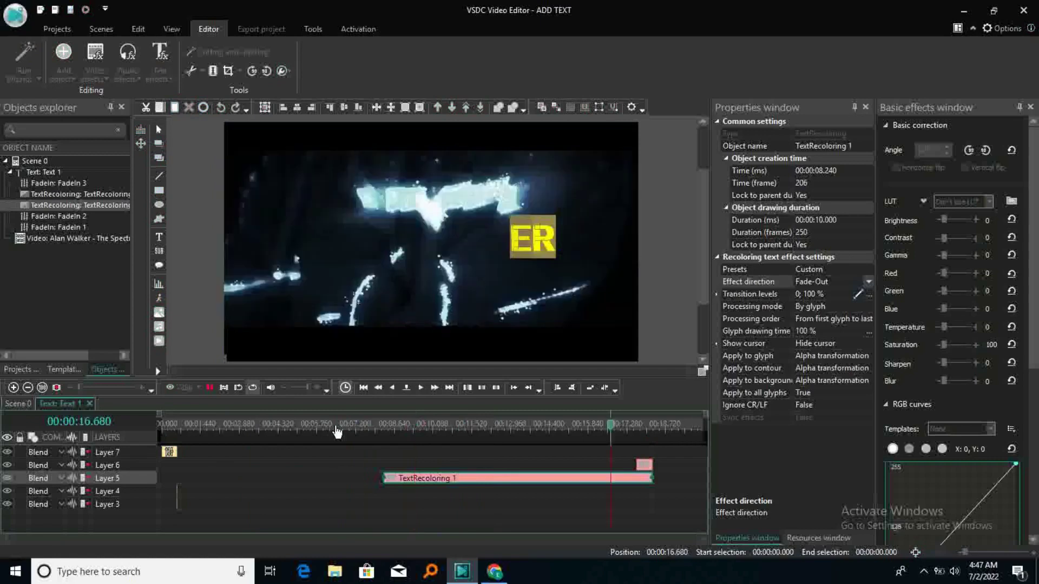
pyautogui.press('space')
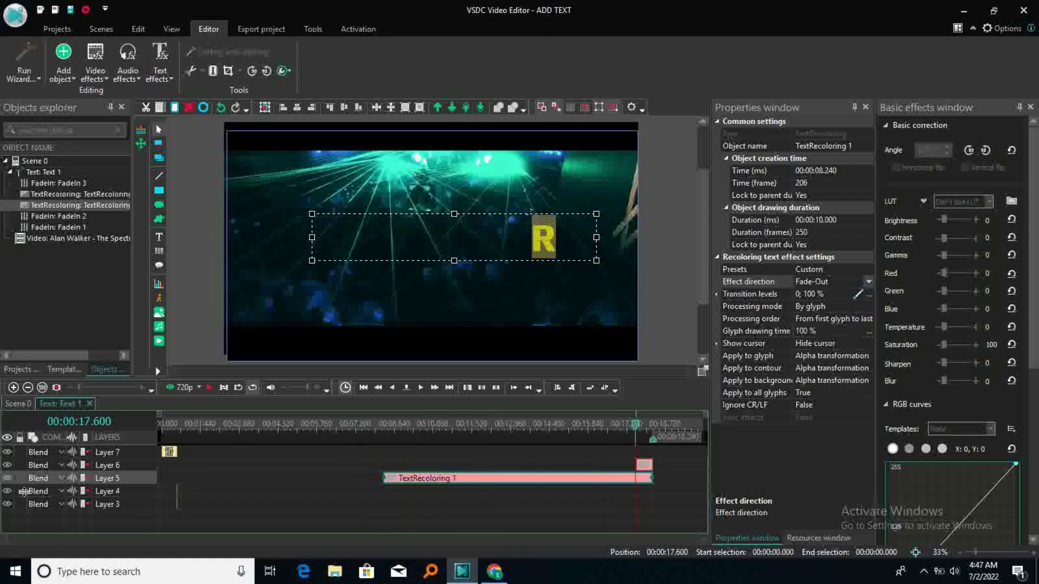
# Hide the layers of the FadeIn 2 and FadeIn 1 effects, and play the title's own timeline from 0 s.
pyautogui.click(4, 495)
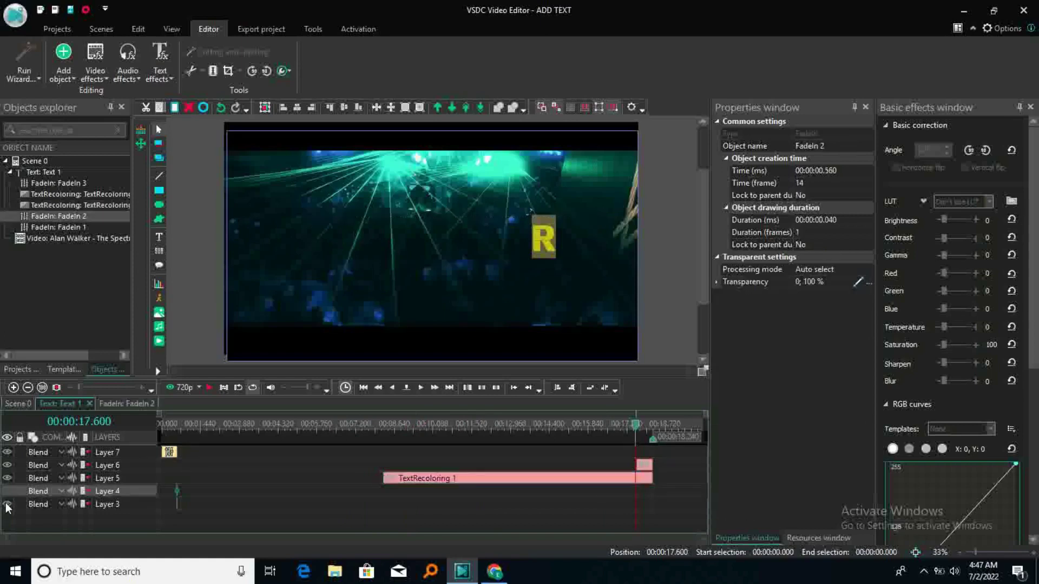
pyautogui.click(6, 502)
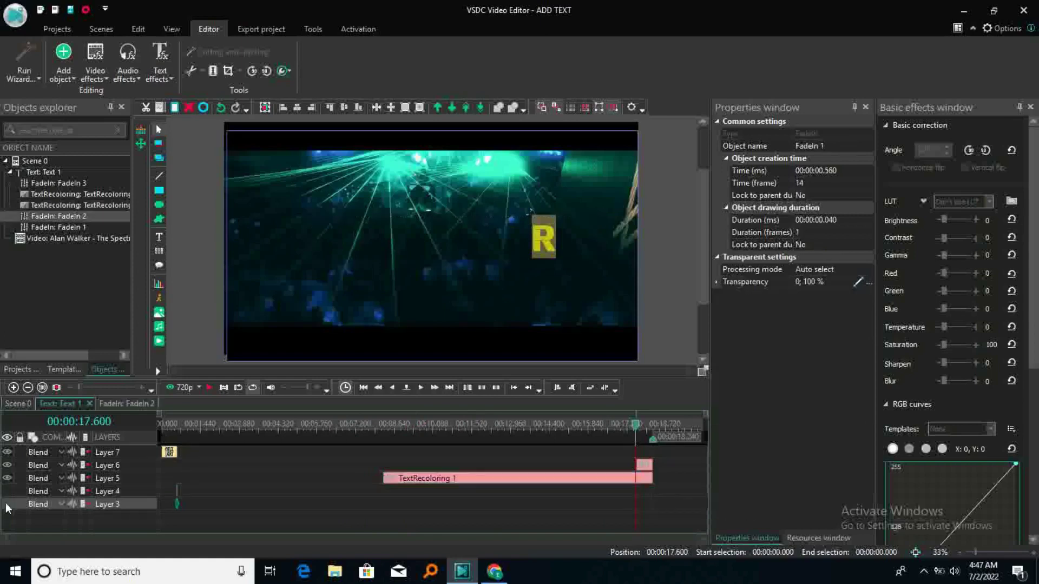
pyautogui.click(162, 424)
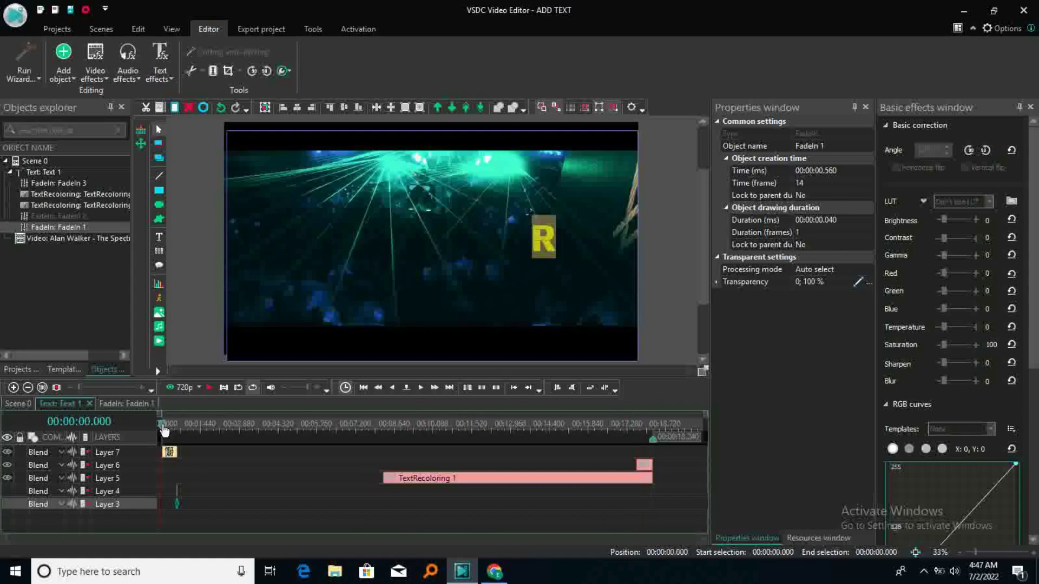
pyautogui.press('space')
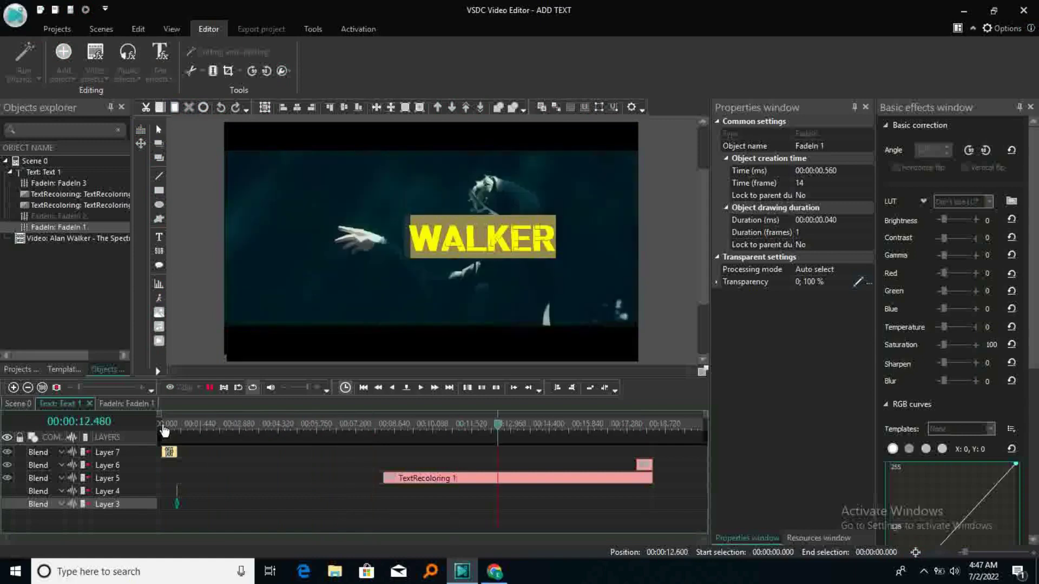
pyautogui.press('space')
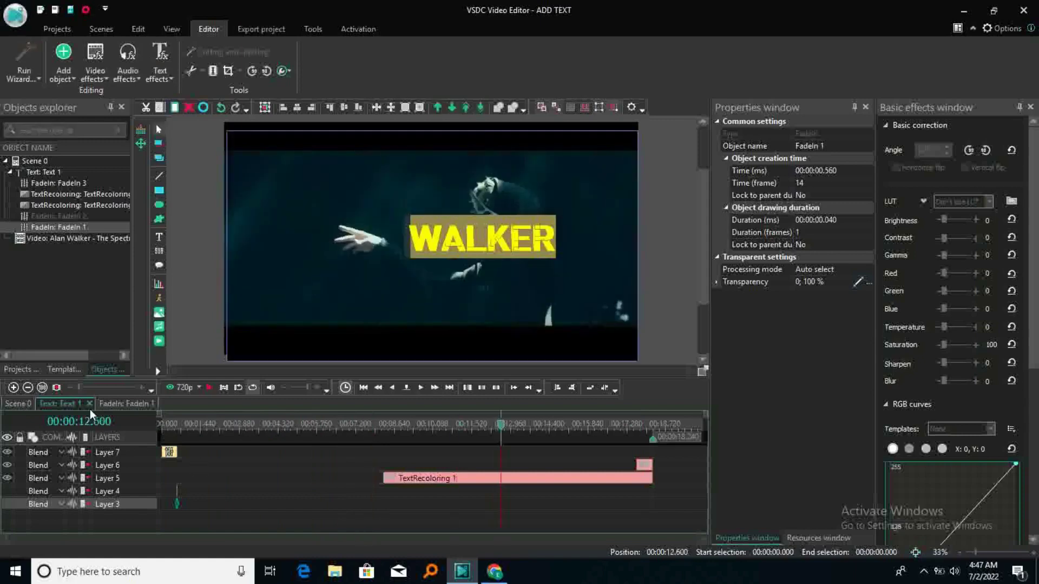
# Return to the main scene and play it from about 27 seconds to preview the shortened title with its fade effects.
pyautogui.click(88, 405)
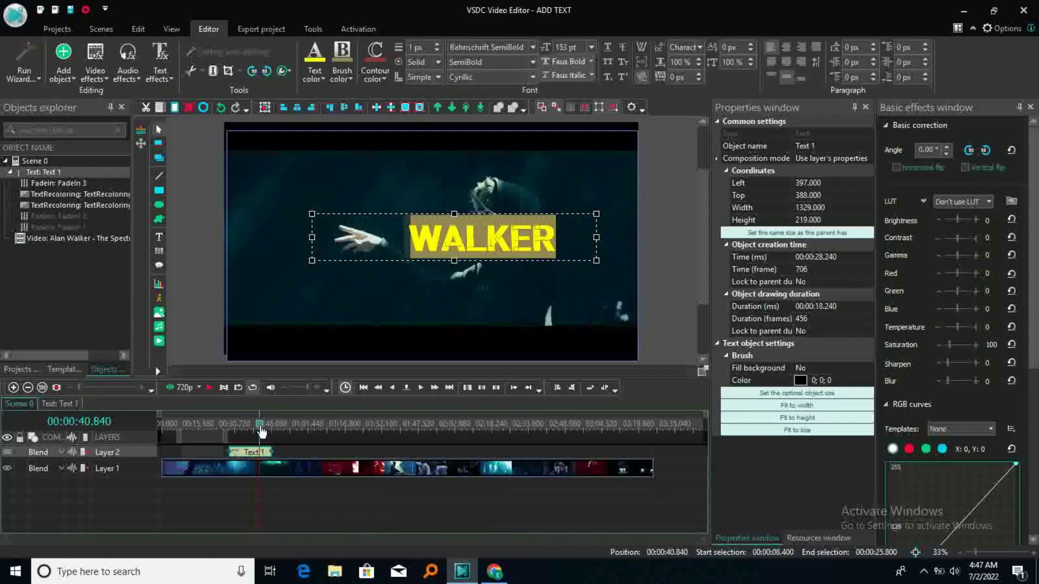
pyautogui.moveTo(259, 427); pyautogui.dragTo(245, 428)
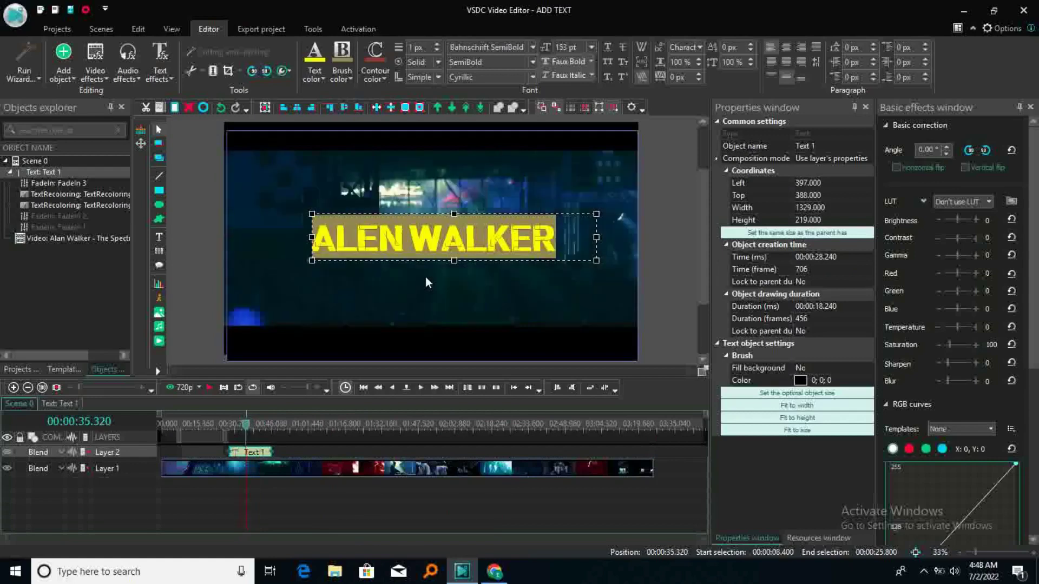
pyautogui.moveTo(247, 429); pyautogui.dragTo(228, 430)
pyautogui.press('space')
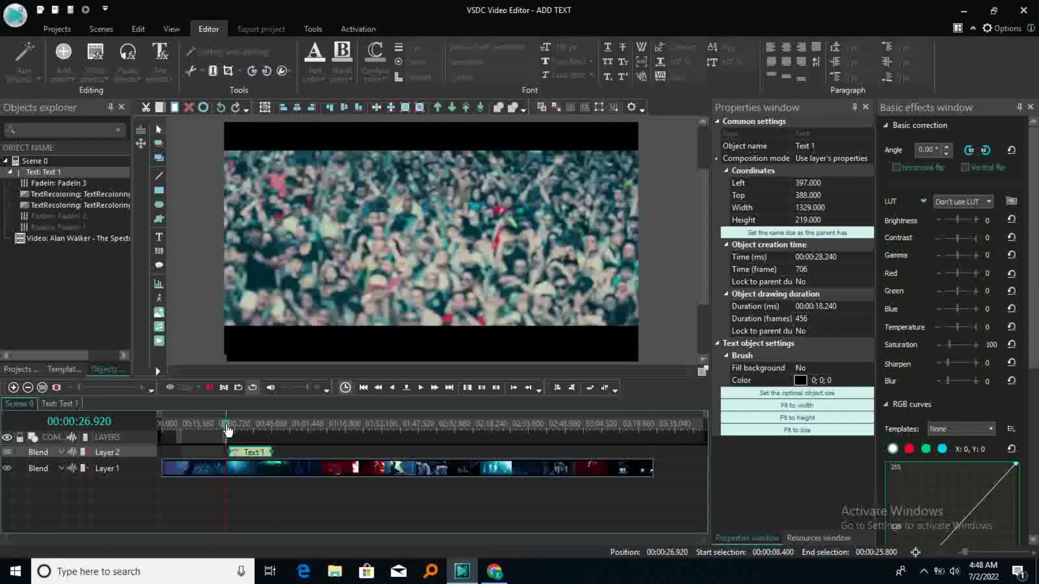